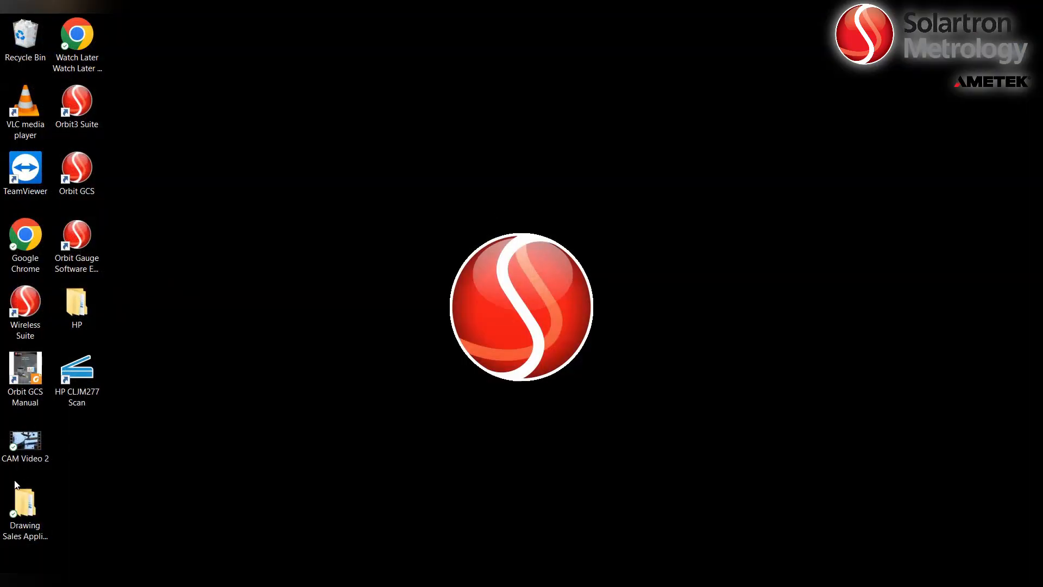
Launch Data Collect (Enhanced - 4.2.12.0) from the Orbit Gauge Software programs.
{"action": "key", "text": "super"}
{"action": "scroll", "coordinate": [84, 297], "scroll_direction": "down", "scroll_amount": 2}
{"action": "scroll", "coordinate": [84, 297], "scroll_direction": "down", "scroll_amount": 12}
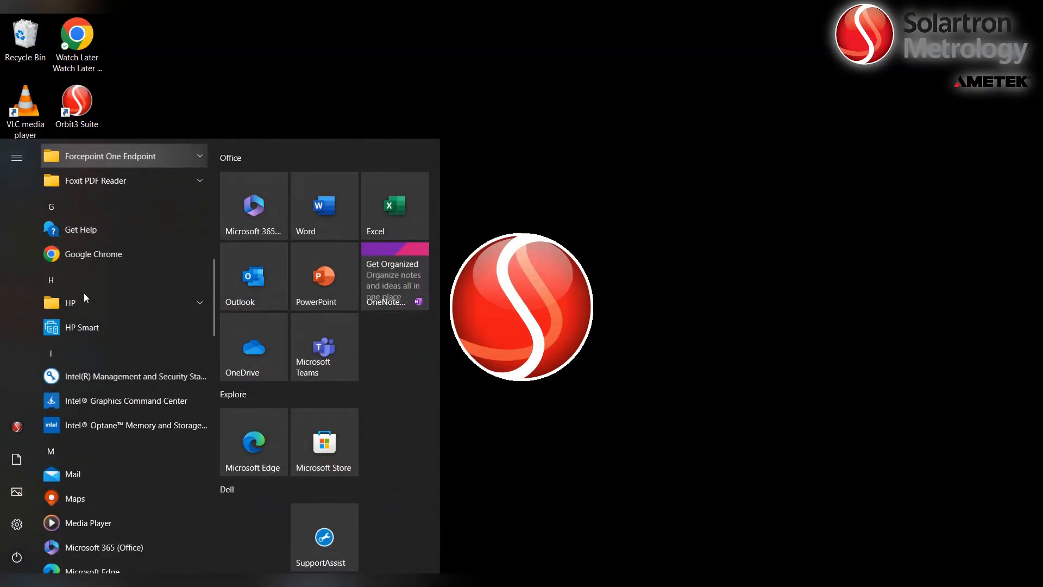
{"action": "scroll", "coordinate": [83, 292], "scroll_direction": "down", "scroll_amount": 5}
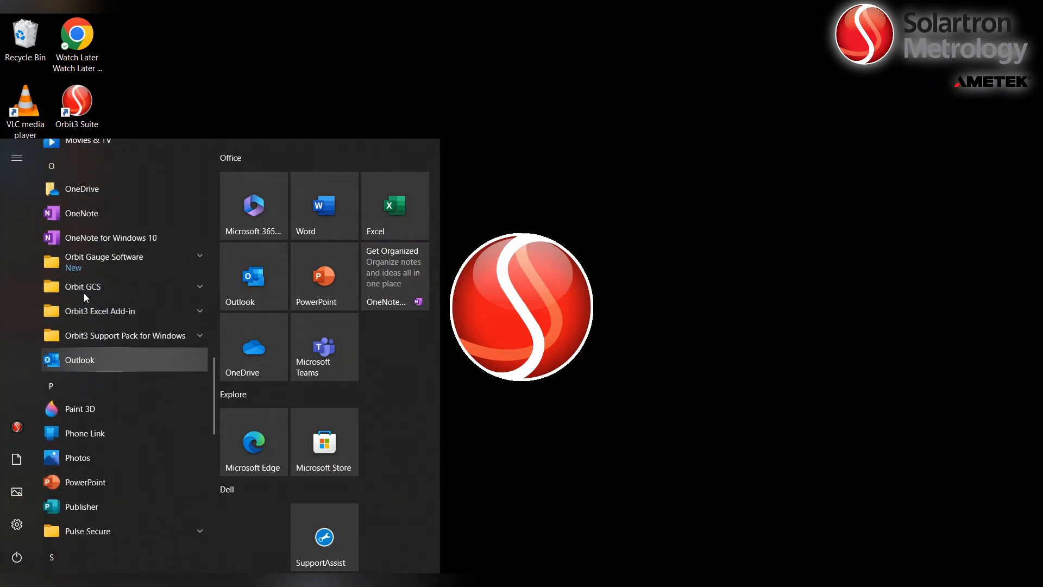
{"action": "left_click", "coordinate": [106, 259]}
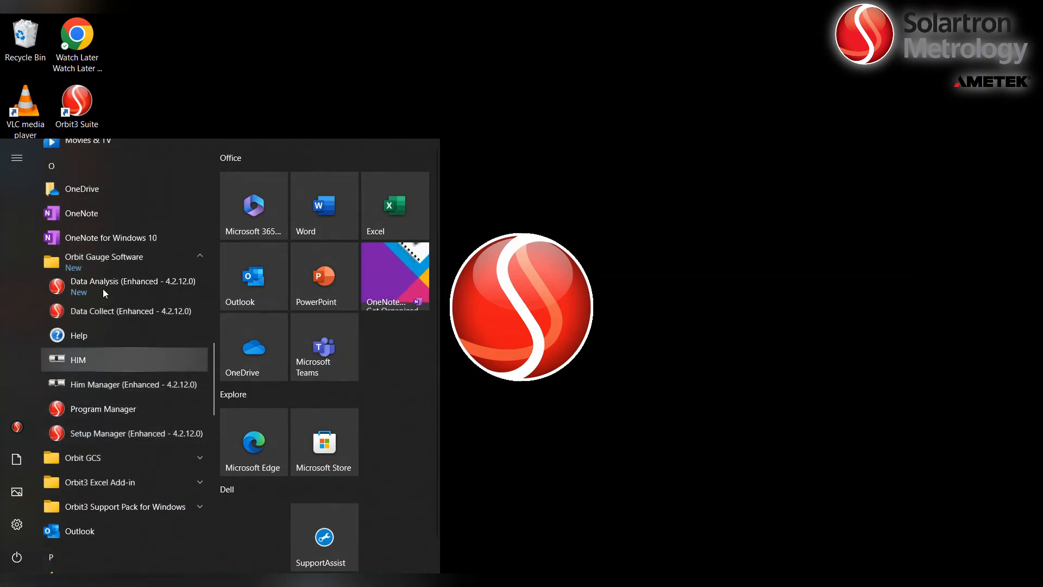
{"action": "key", "text": "Return"}
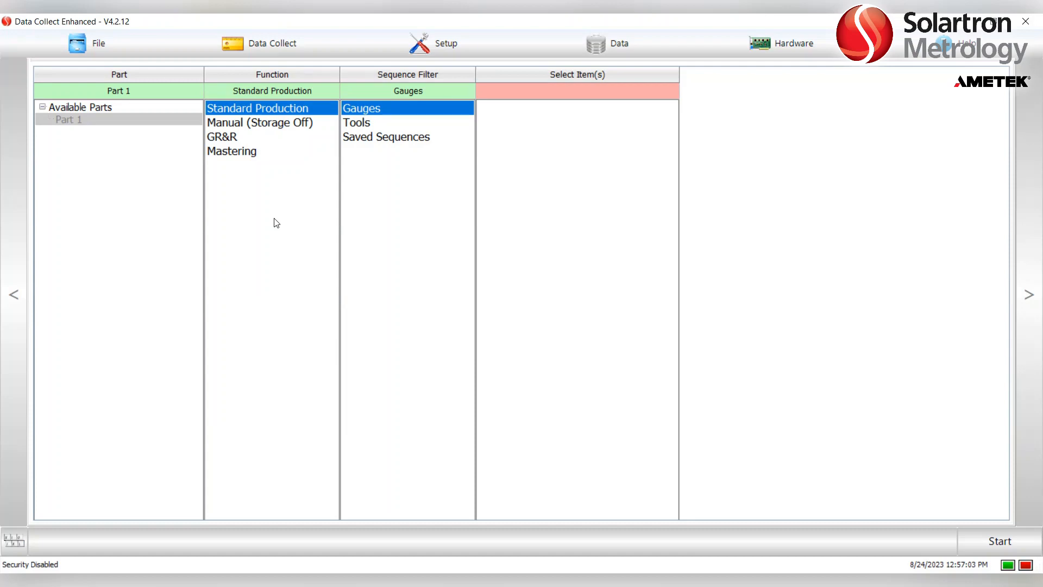
Go to the inputs in the I/O definitions and open the Solartron Orbit hardware interface at its network setup.
{"action": "left_click", "coordinate": [606, 43]}
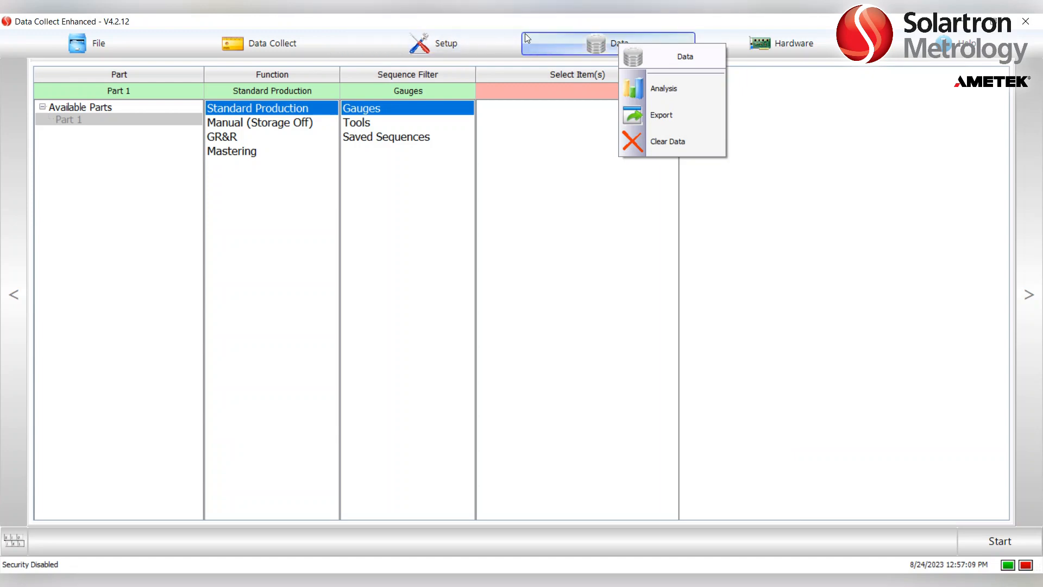
{"action": "left_click", "coordinate": [783, 42]}
{"action": "left_click", "coordinate": [830, 87]}
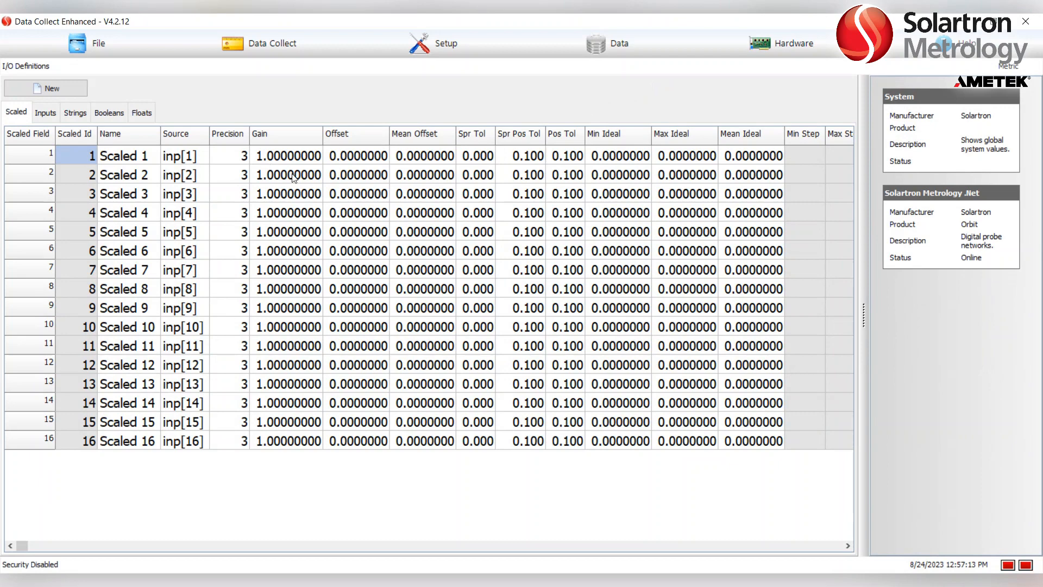
{"action": "left_click", "coordinate": [45, 108]}
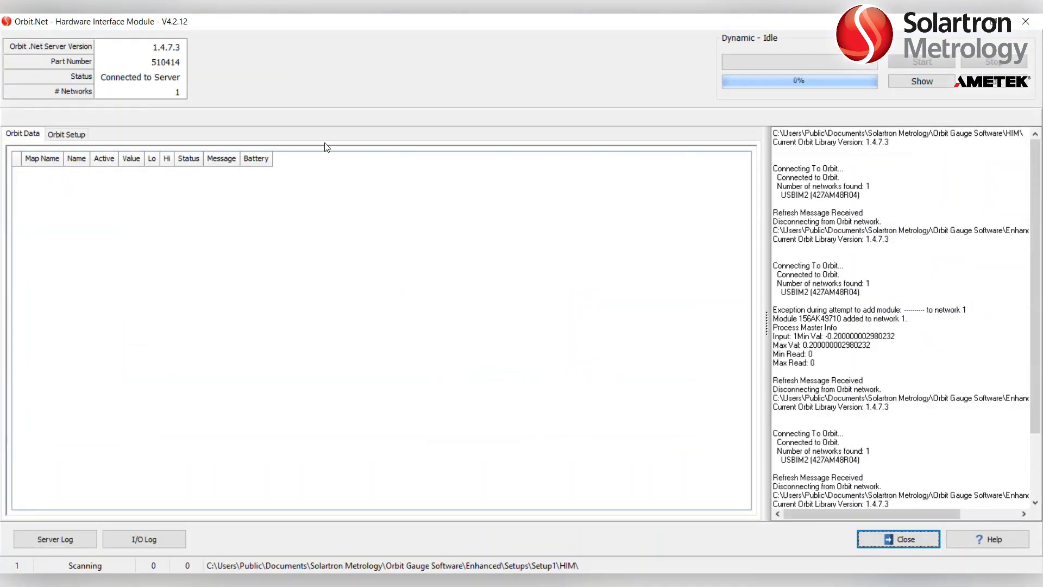
{"action": "left_click", "coordinate": [57, 134]}
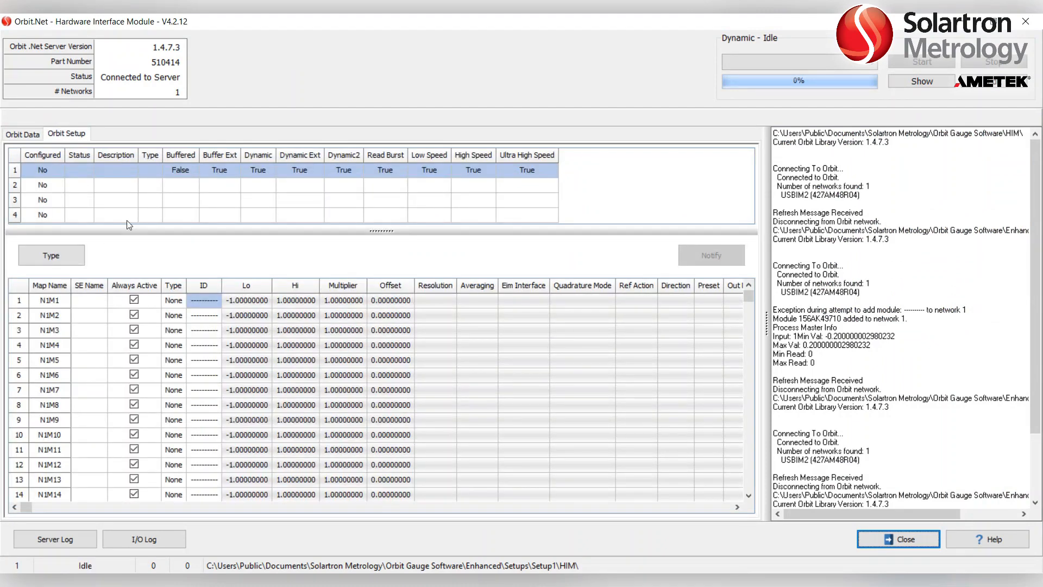
Set the module type to WCM for first module 1 through last module 1 and accept the change.
{"action": "left_click", "coordinate": [172, 300]}
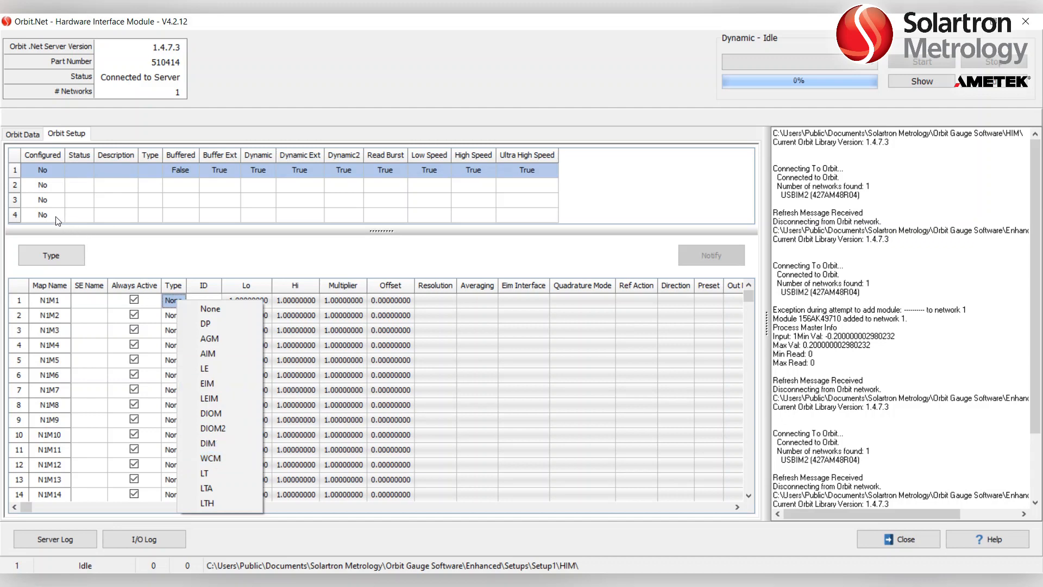
{"action": "left_click", "coordinate": [50, 255]}
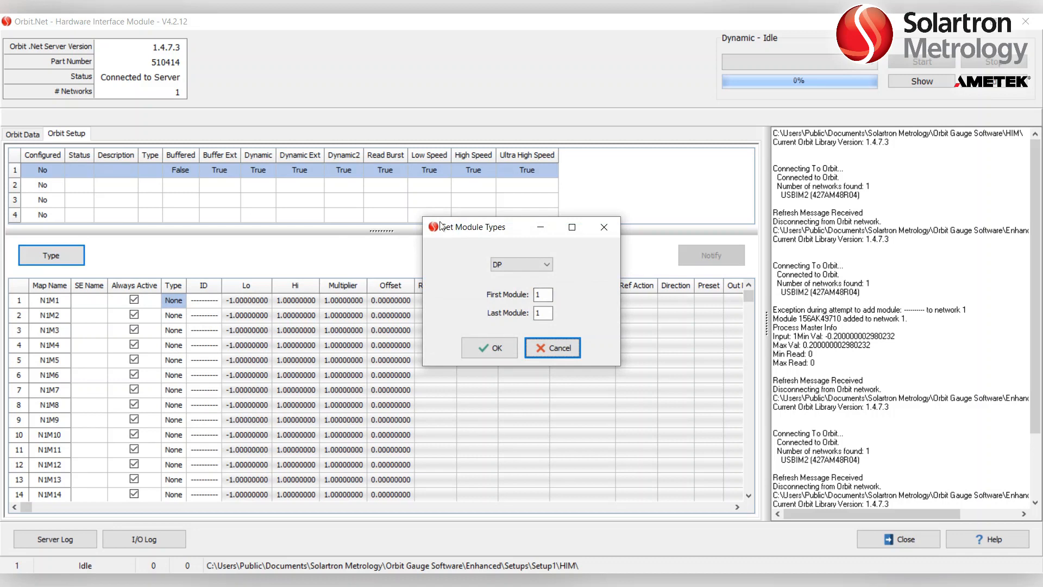
{"action": "left_click", "coordinate": [521, 264]}
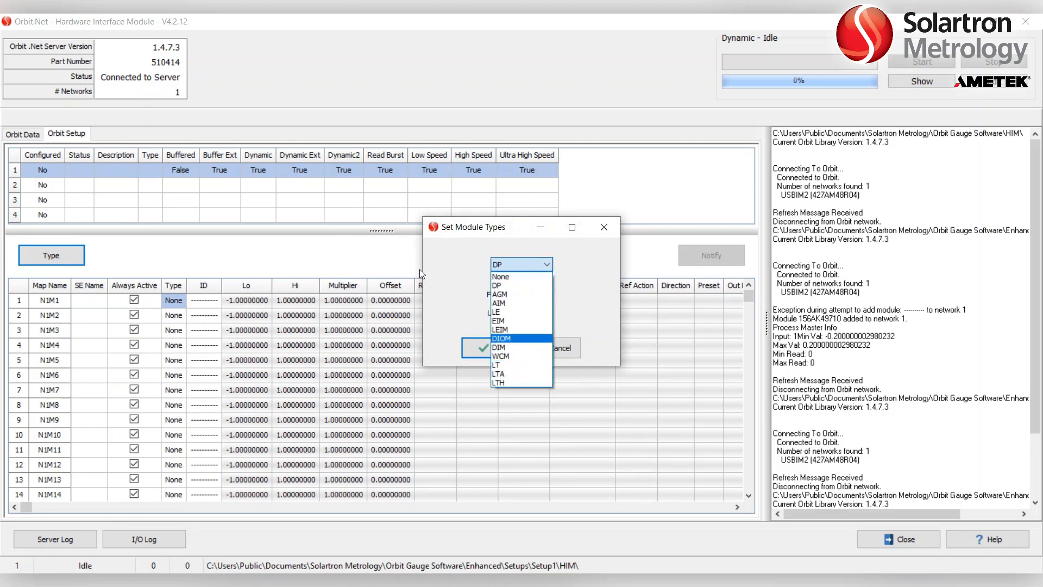
{"action": "key", "text": "Down"}
{"action": "key", "text": "Down"}
{"action": "key", "text": "Down"}
{"action": "key", "text": "Return"}
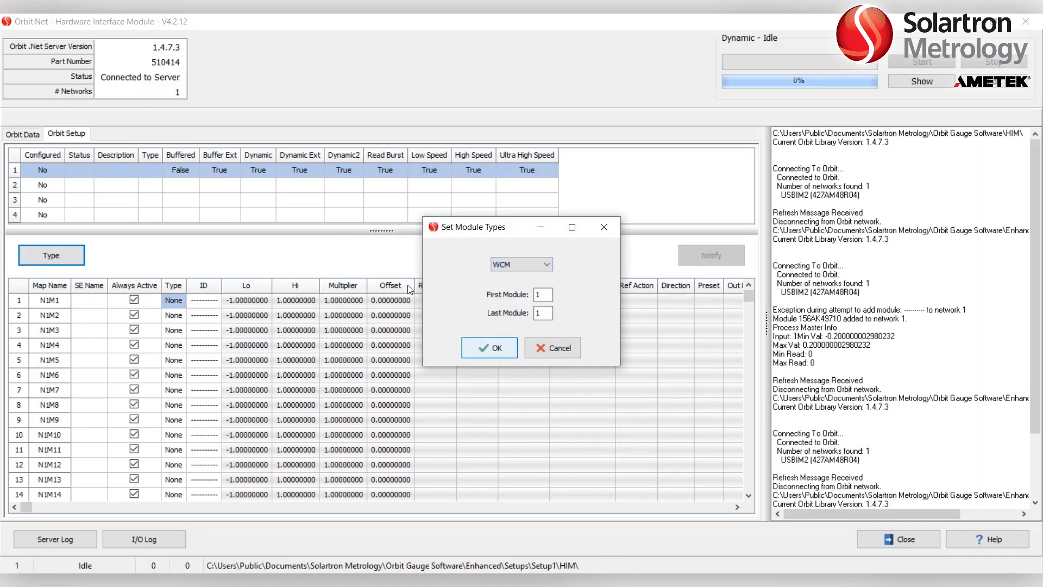
{"action": "key", "text": "Return"}
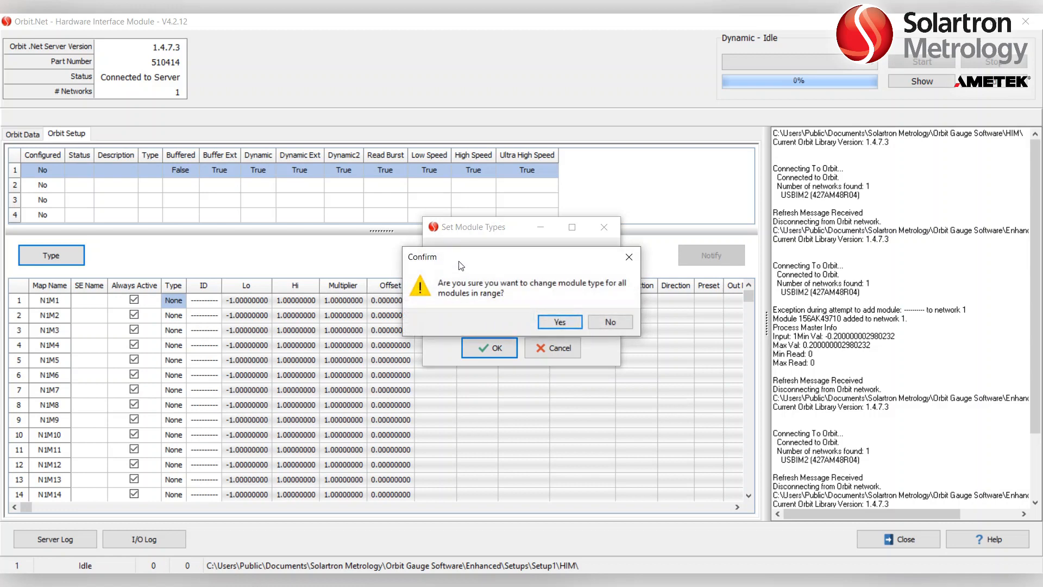
{"action": "key", "text": "Return"}
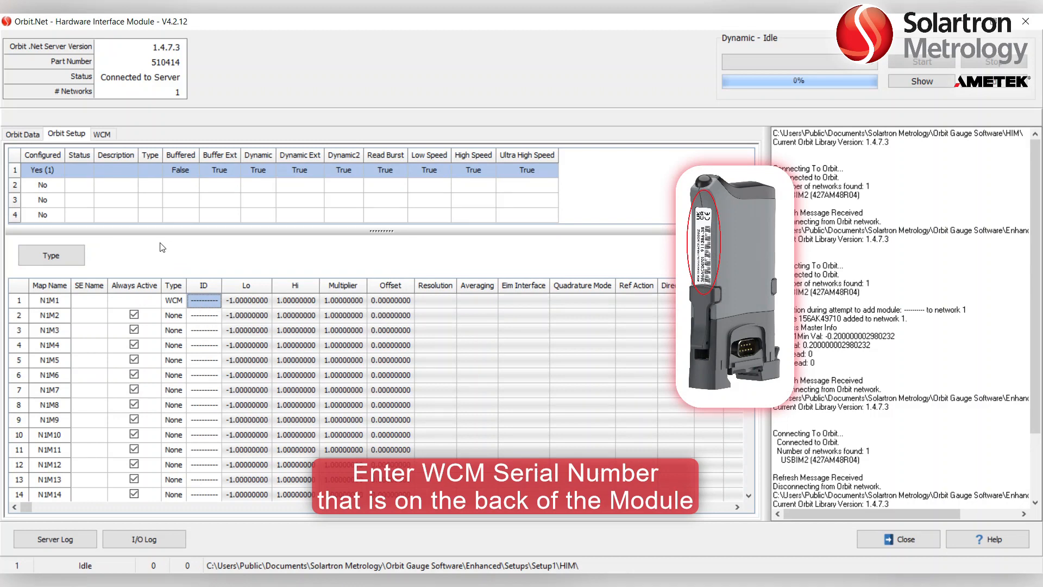
Enter the WCM serial number 156ak49710 as the ID of module N1M1.
{"action": "type", "text": "156"}
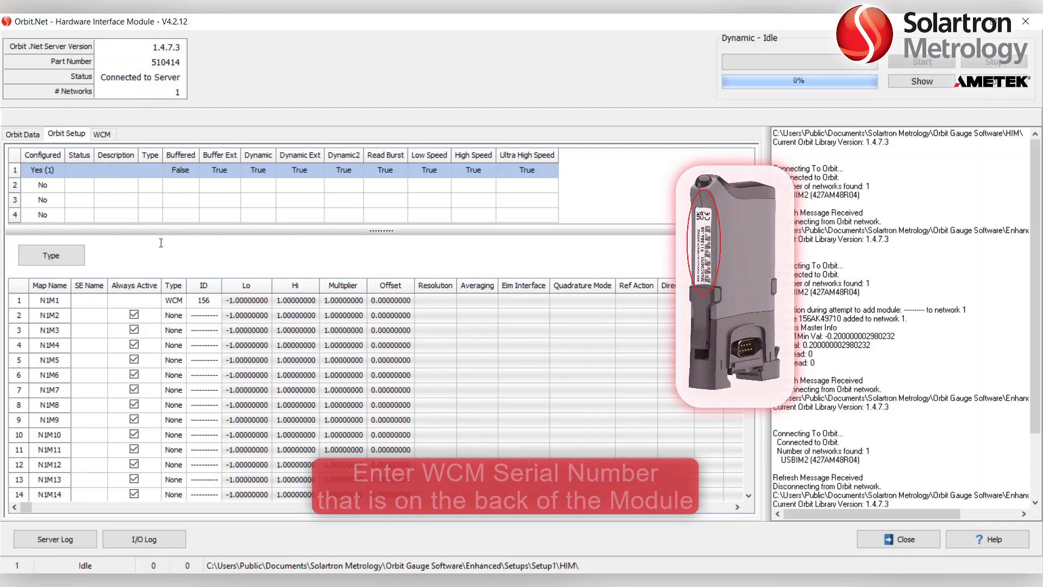
{"action": "type", "text": "ak"}
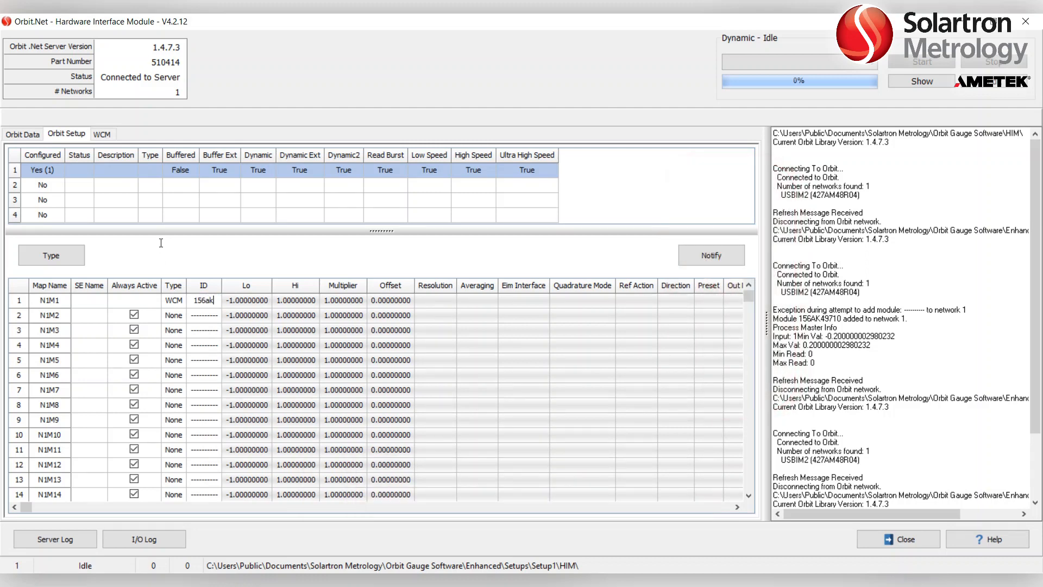
{"action": "type", "text": "47710"}
{"action": "key", "text": "Return"}
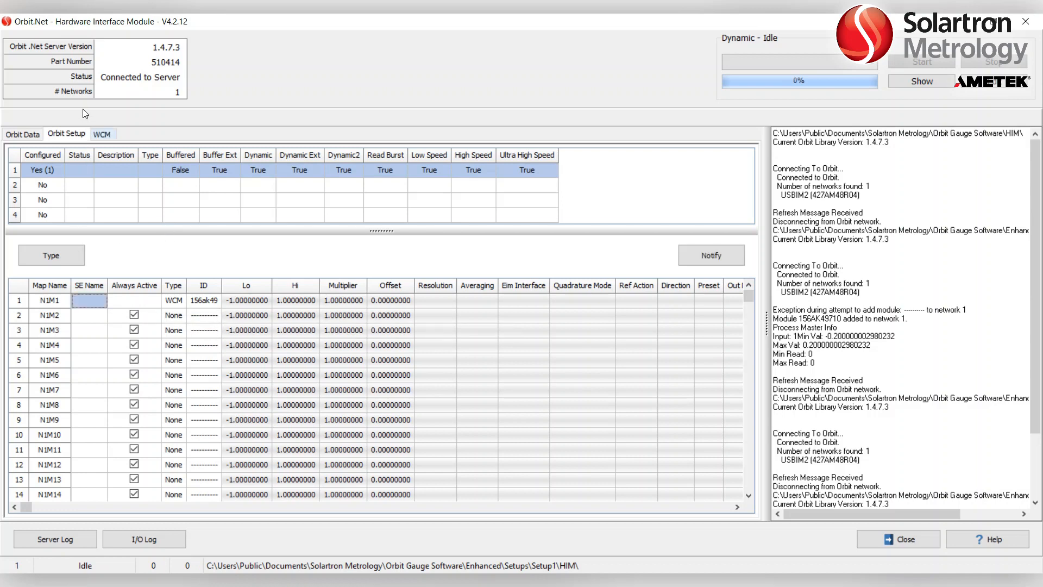
Configure the WCM with 1 device and give that device 1 channel.
{"action": "left_click", "coordinate": [92, 134]}
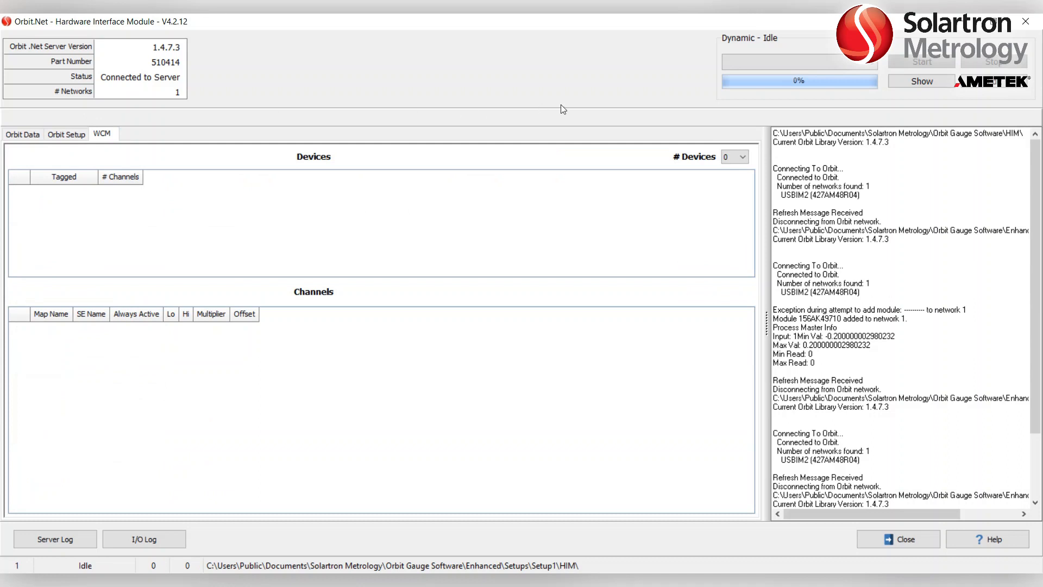
{"action": "left_click", "coordinate": [742, 157]}
{"action": "left_click", "coordinate": [735, 178]}
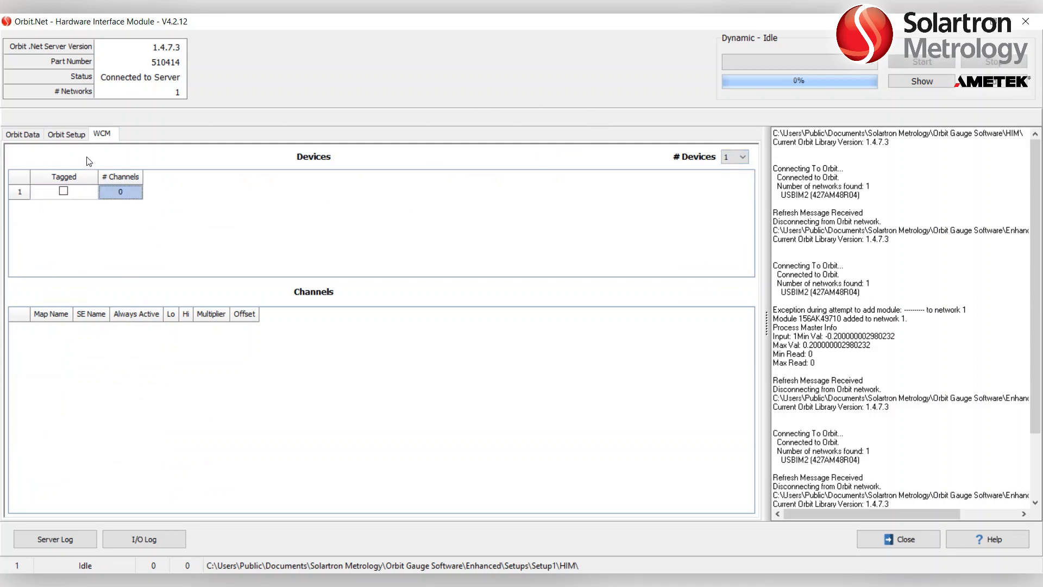
{"action": "type", "text": "1"}
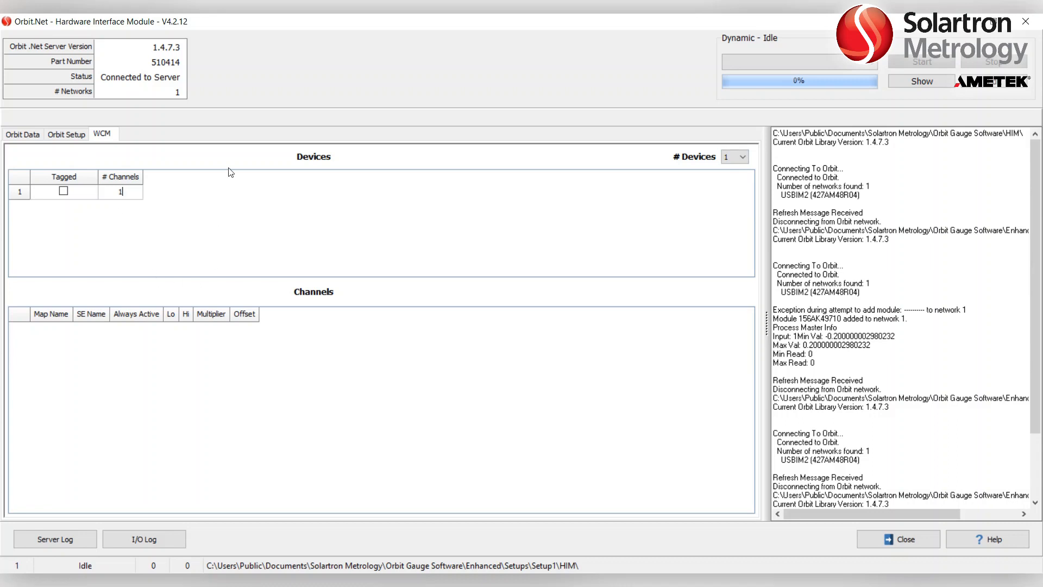
{"action": "key", "text": "Return"}
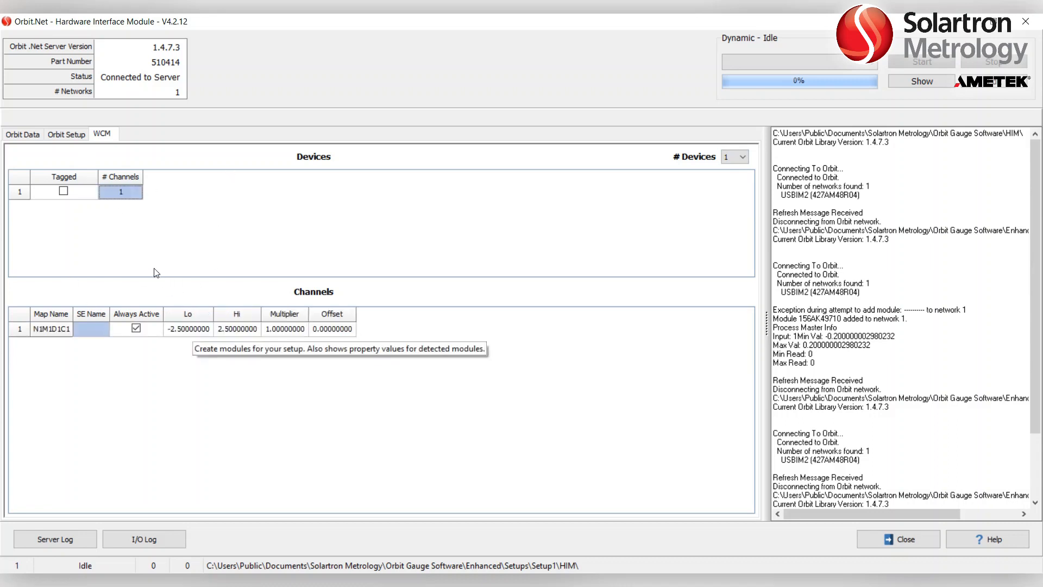
Set the range of WCM channel N1M1D1C1 to Lo -5.5 and Hi 5.5.
{"action": "left_click", "coordinate": [190, 328]}
{"action": "type", "text": "-5.5"}
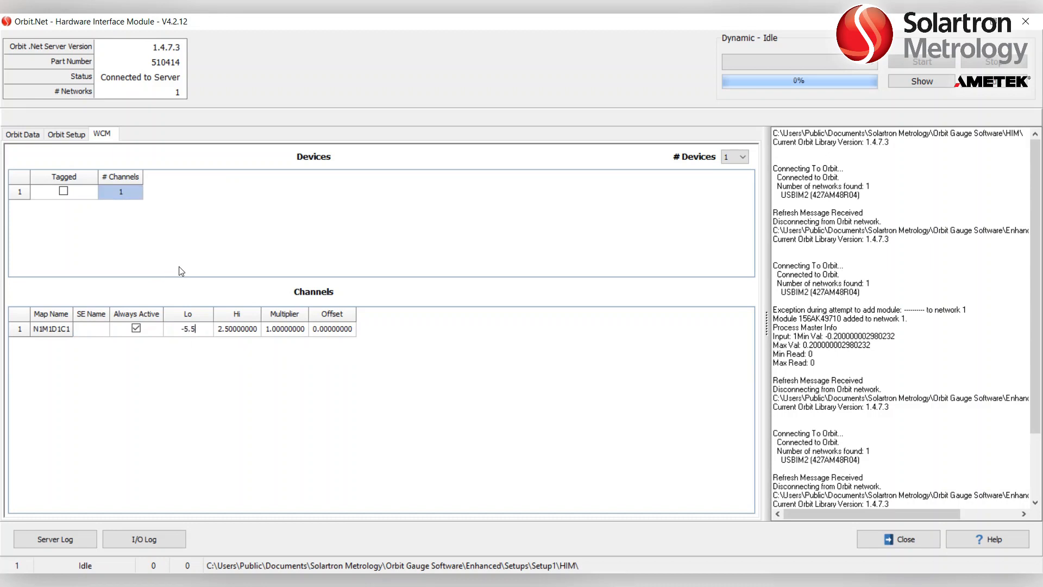
{"action": "key", "text": "Tab"}
{"action": "type", "text": "5.5"}
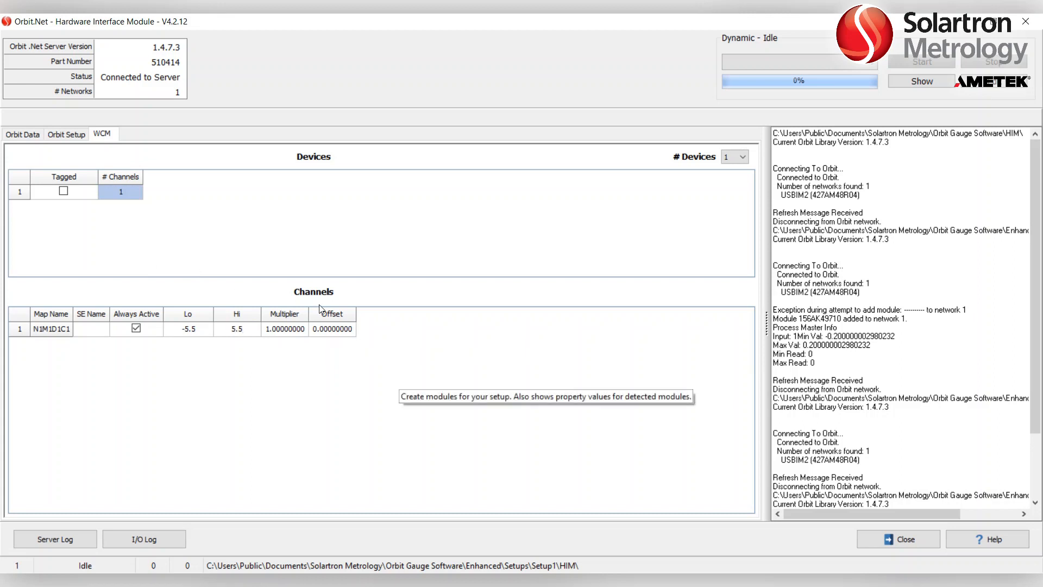
Bring up the live Orbit data for the configured WCM channel and close the hardware interface module.
{"action": "left_click", "coordinate": [66, 134]}
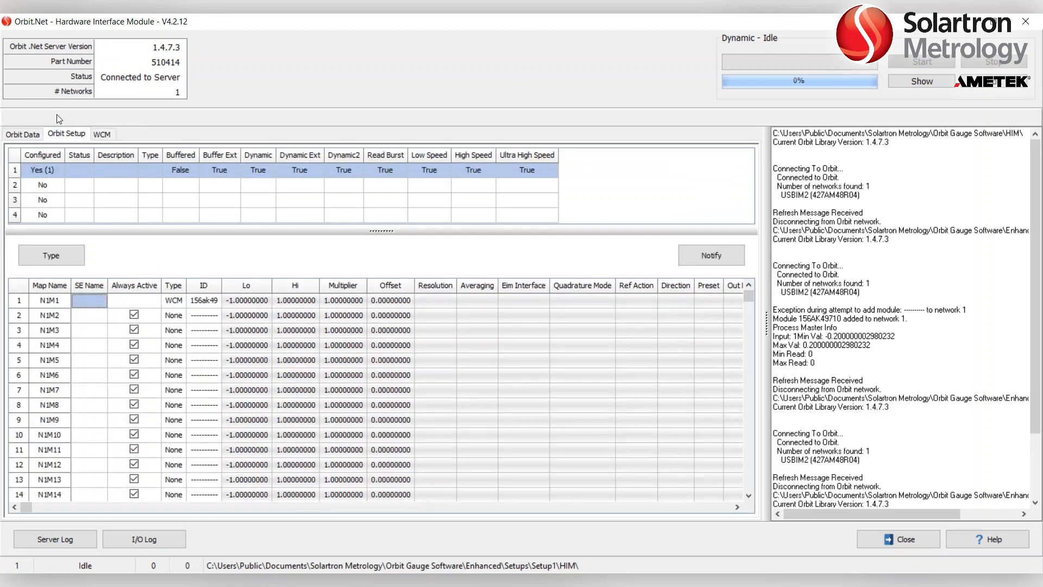
{"action": "left_click", "coordinate": [28, 134]}
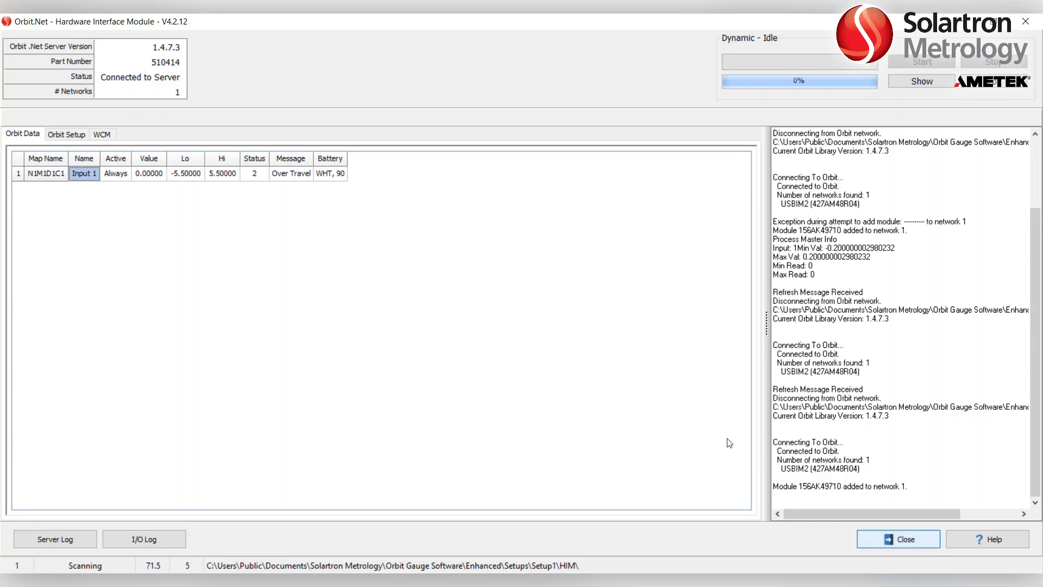
{"action": "key", "text": "Return"}
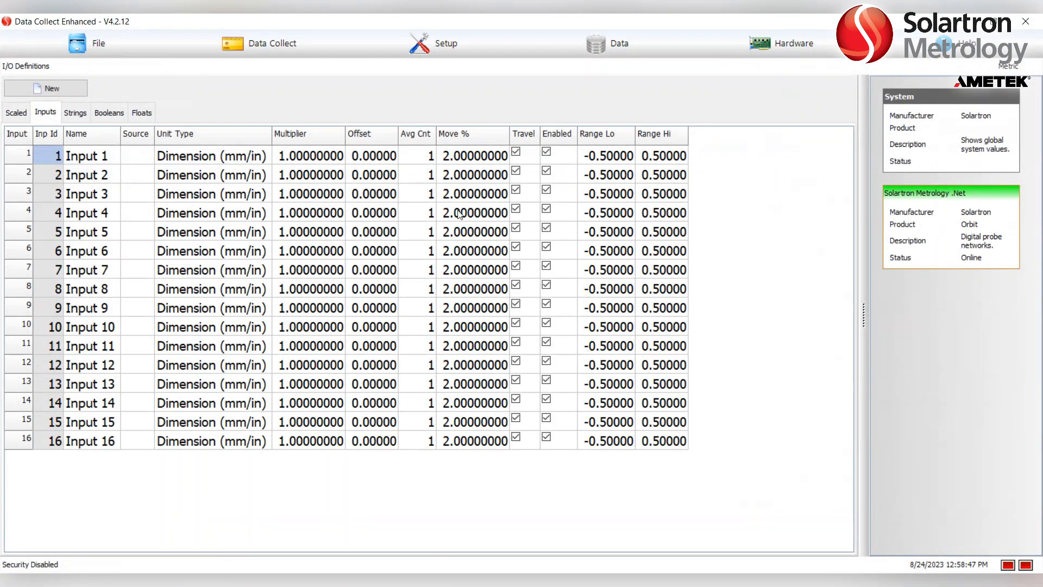
Assign hardware channel N1M1D1C1 as the source of Input 1.
{"action": "mouse_move", "coordinate": [113, 132]}
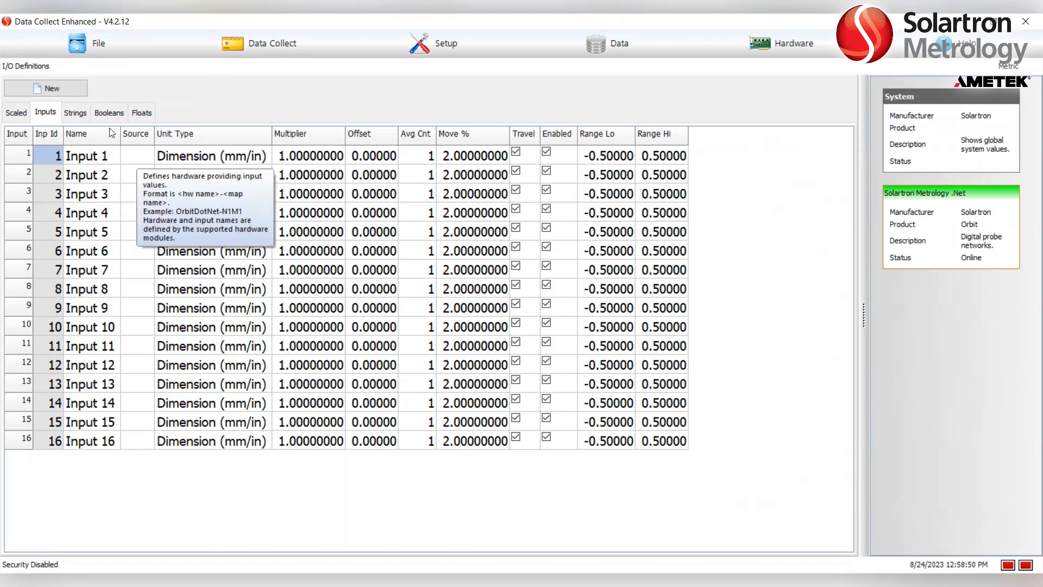
{"action": "double_click", "coordinate": [137, 156]}
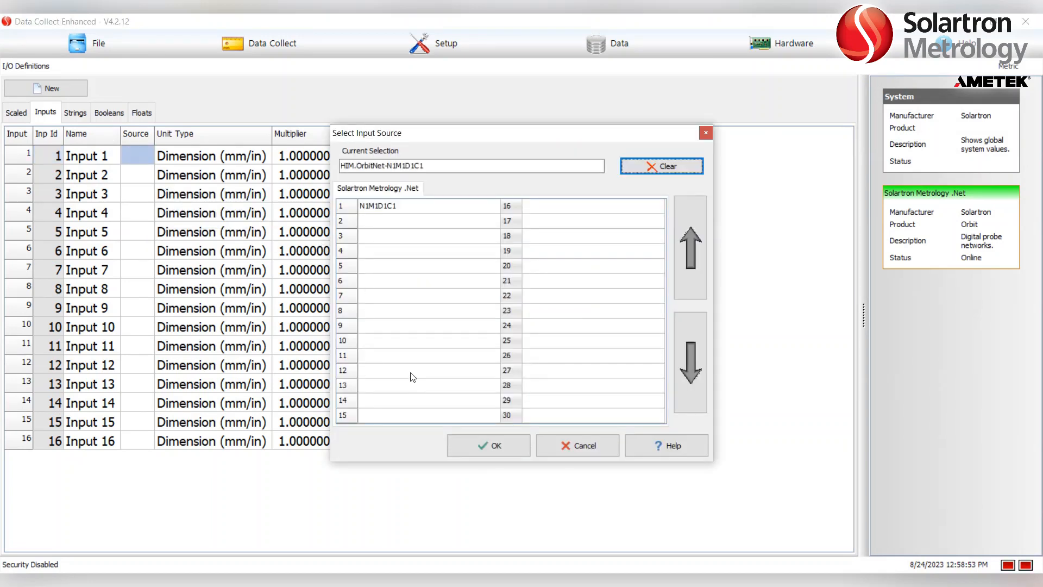
{"action": "key", "text": "Return"}
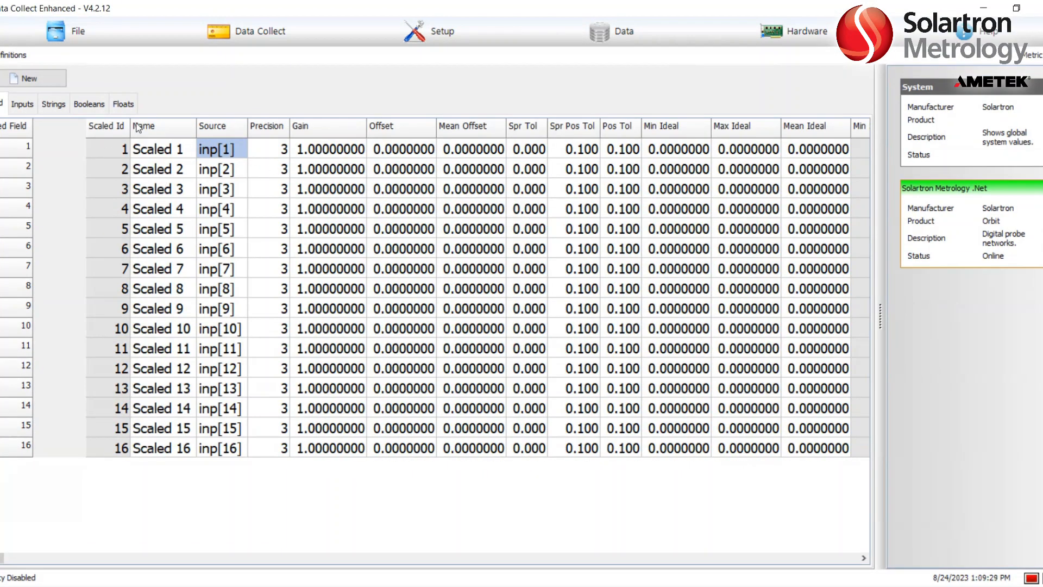
Rename the first scaled field to Wi Gauge 1 and widen the Name column to fit it.
{"action": "double_click", "coordinate": [140, 144]}
{"action": "type", "text": "Wi Gauge 1"}
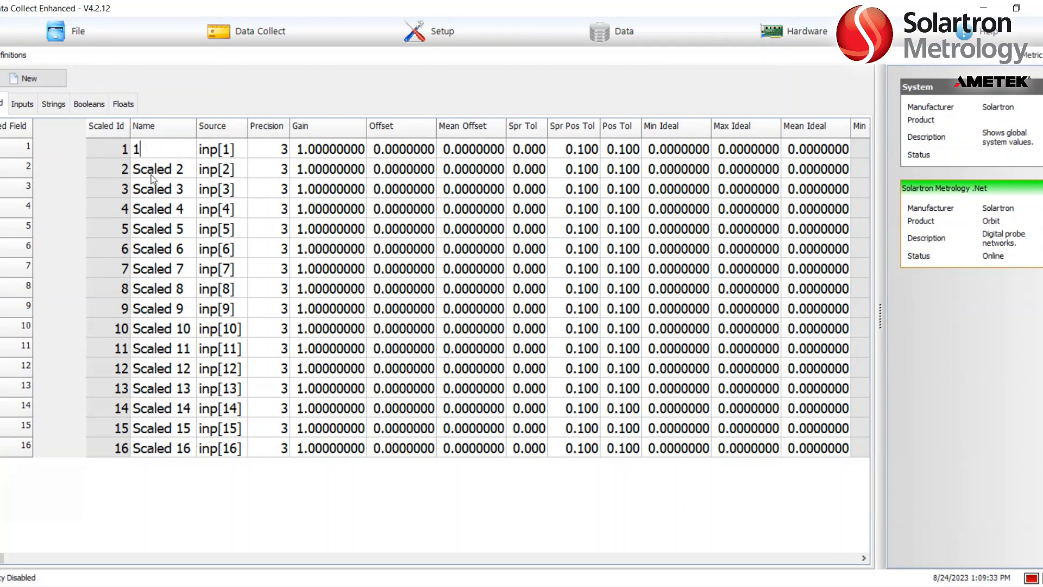
{"action": "left_click", "coordinate": [202, 206]}
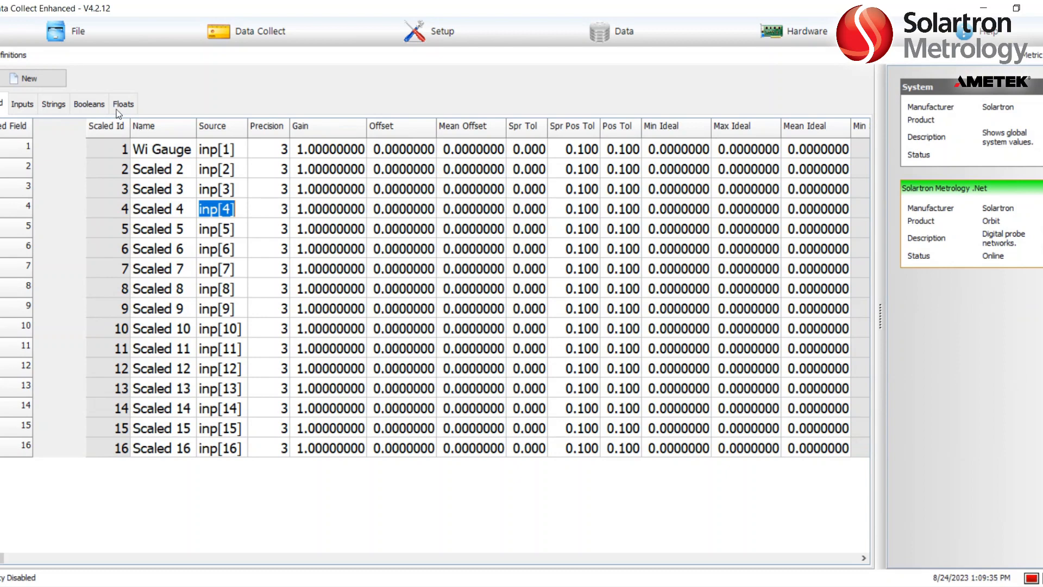
{"action": "left_click_drag", "start_coordinate": [152, 101], "coordinate": [177, 103]}
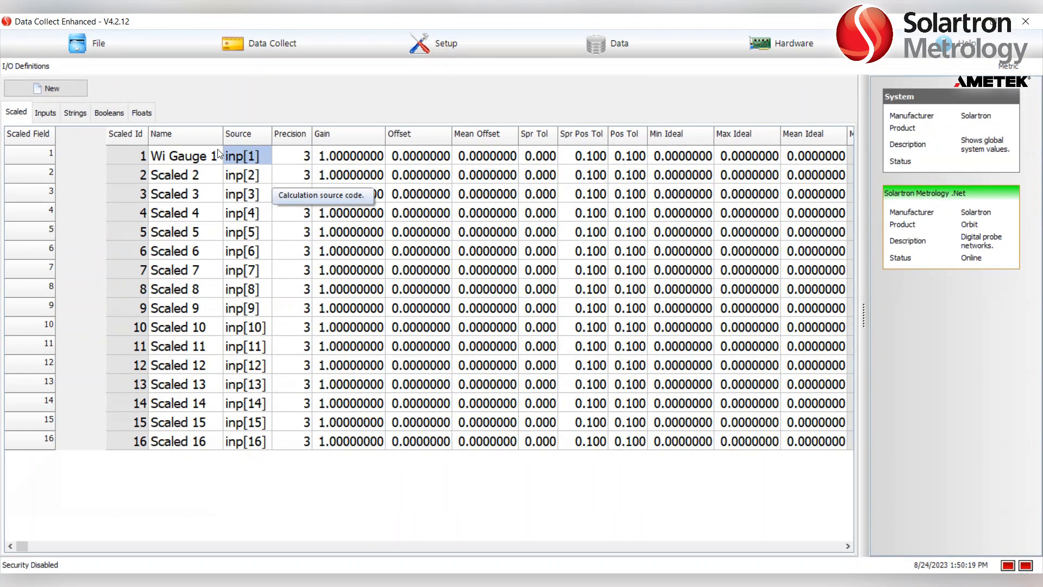
Open the Setup Editor and add a gauge to Part 1's inspection sequence.
{"action": "left_click", "coordinate": [353, 41]}
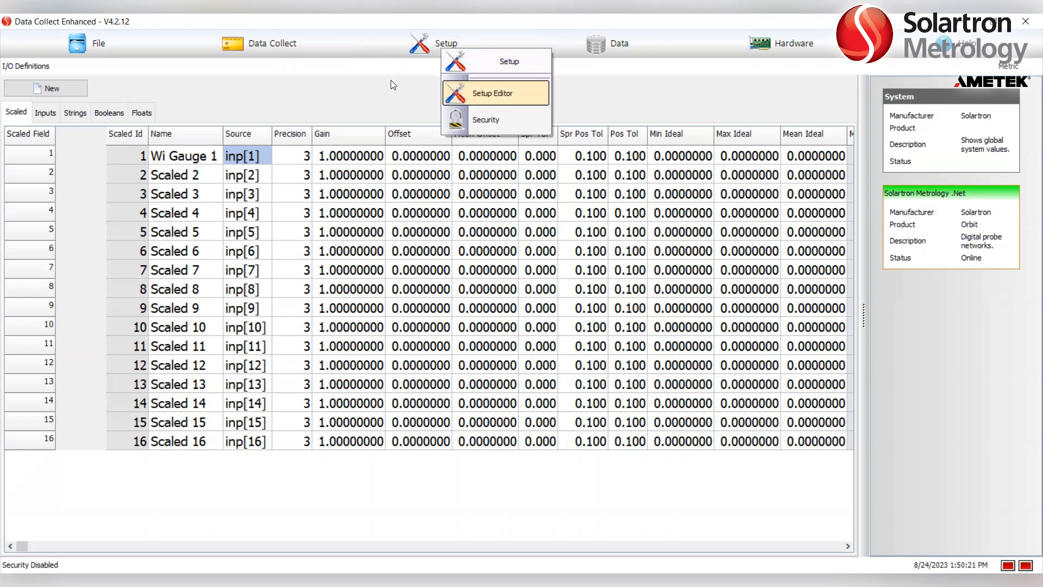
{"action": "left_click", "coordinate": [492, 93]}
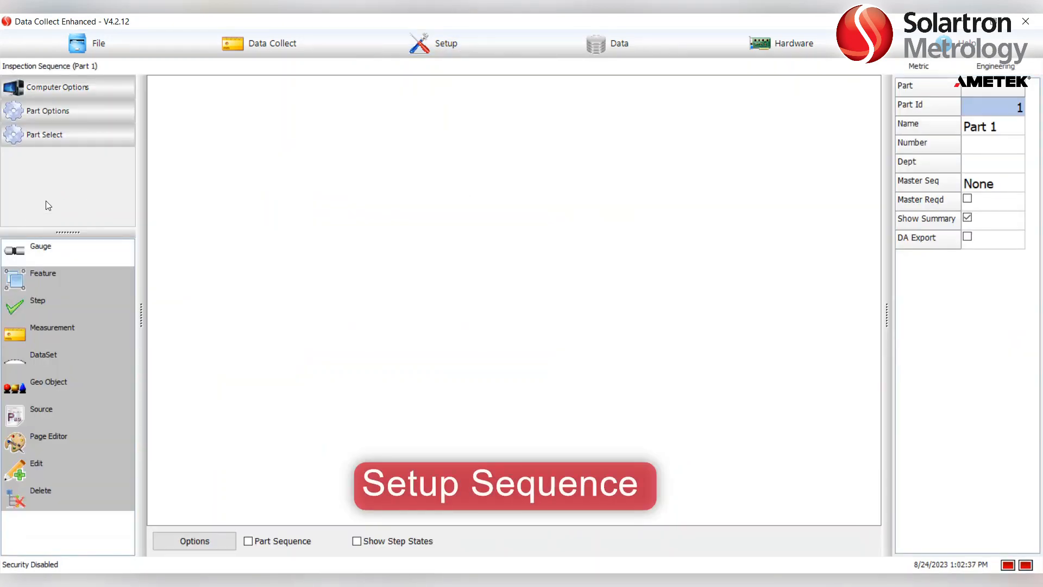
{"action": "left_click", "coordinate": [41, 248]}
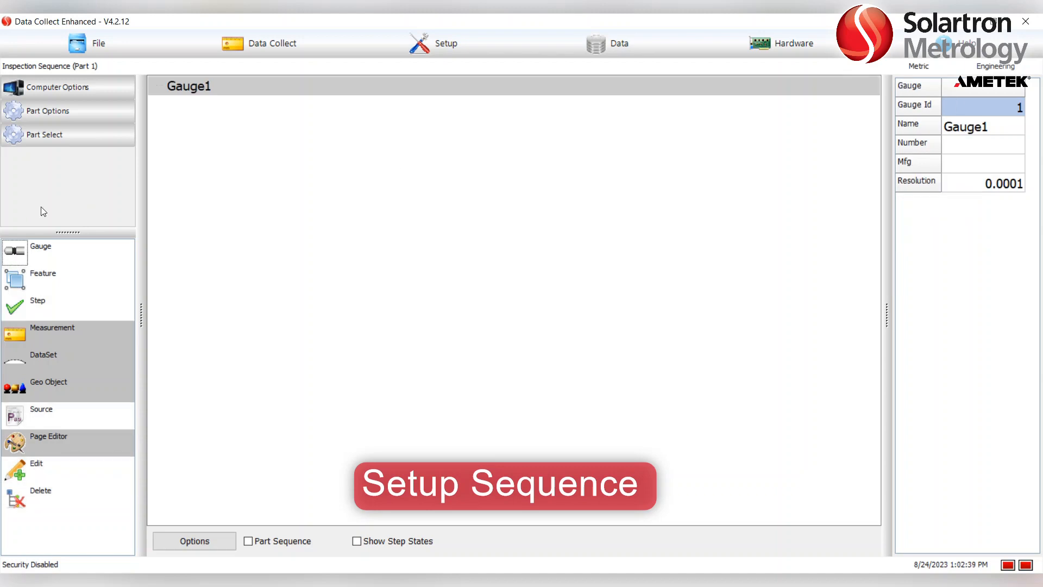
Add a feature under Gauge1 and an inspection step under that feature.
{"action": "left_click", "coordinate": [46, 274]}
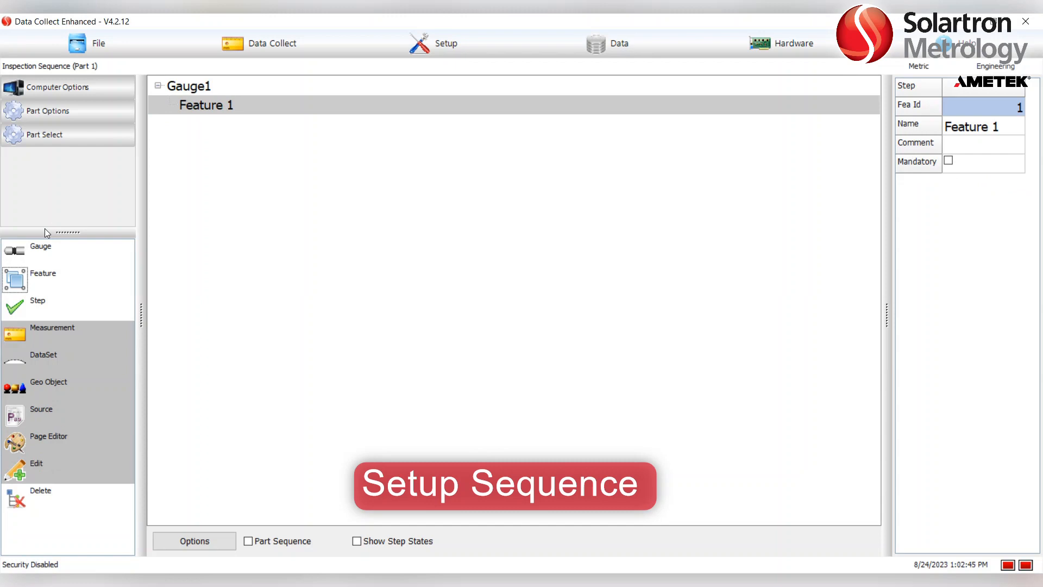
{"action": "left_click", "coordinate": [44, 301]}
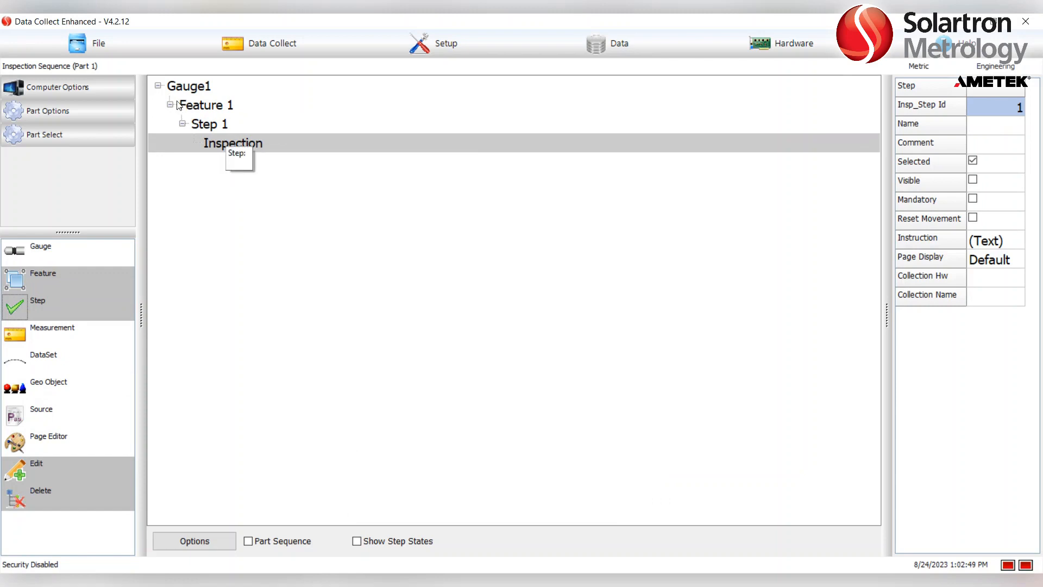
Open Step 1's page in the Page Editor and draw a text box about 1078 wide and 567 high in its upper part.
{"action": "left_click", "coordinate": [202, 124]}
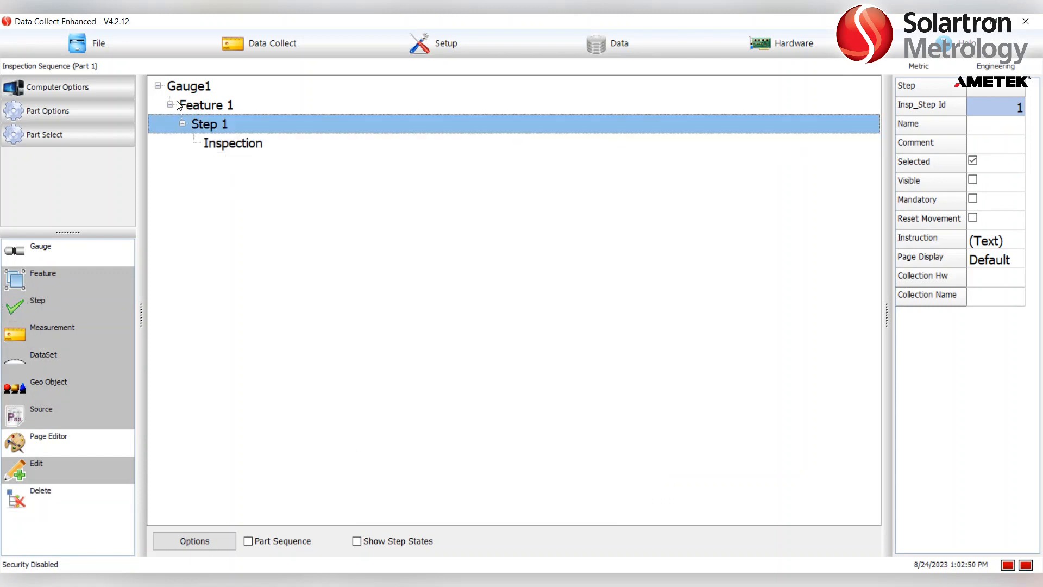
{"action": "left_click", "coordinate": [51, 351]}
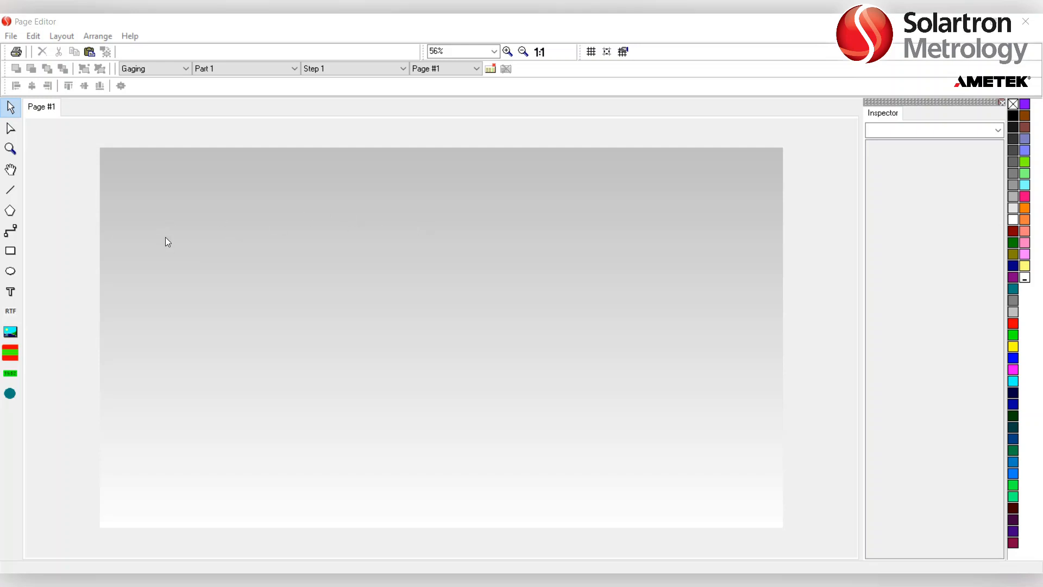
{"action": "left_click", "coordinate": [11, 291]}
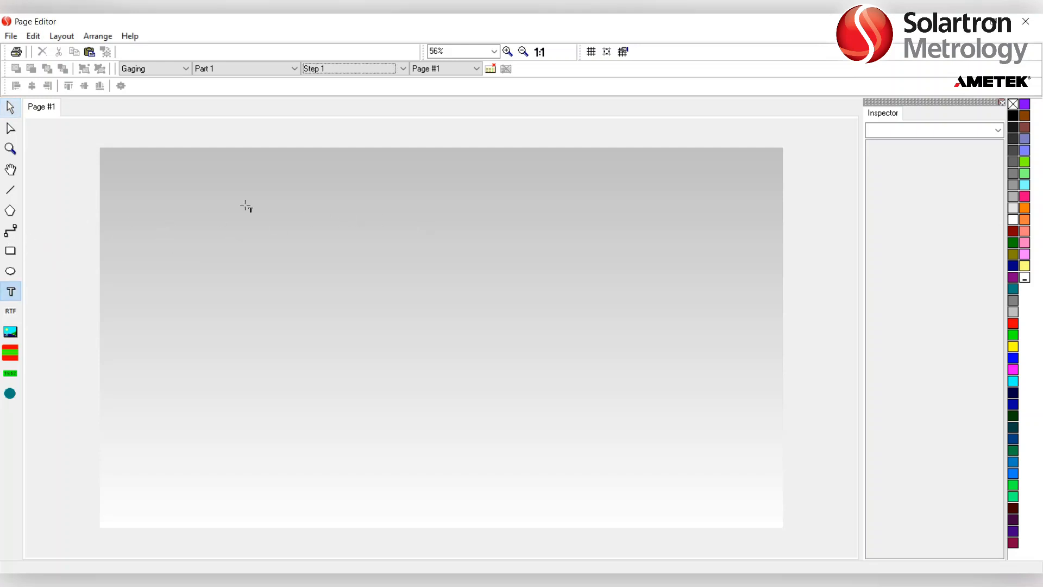
{"action": "left_click_drag", "start_coordinate": [229, 207], "coordinate": [514, 345]}
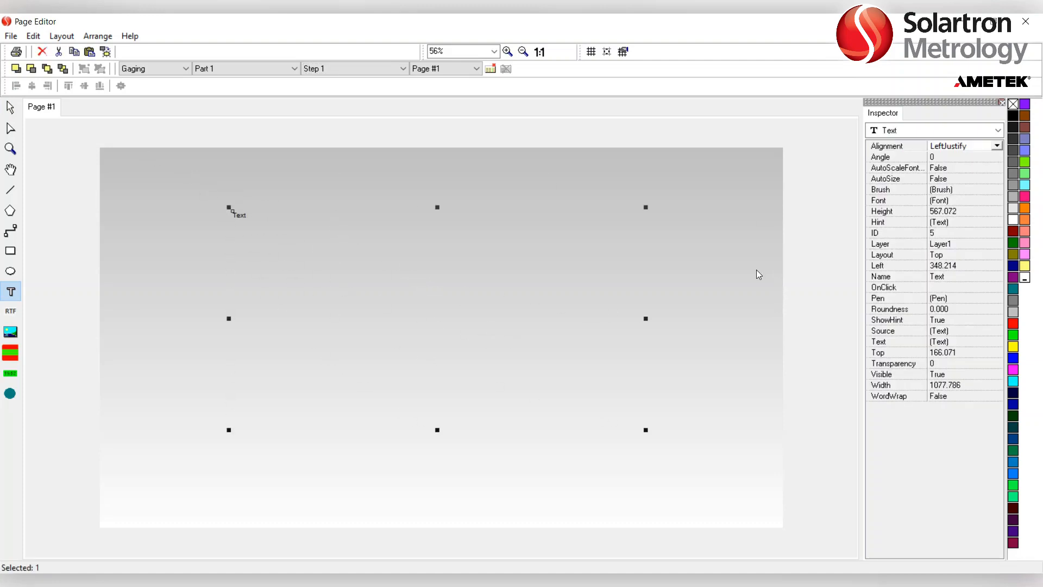
Replace the text box's content with two spaced lines: "1. Place Wi Gauge into Bore" and "2. Rotate 360 Degrees".
{"action": "left_click", "coordinate": [948, 342]}
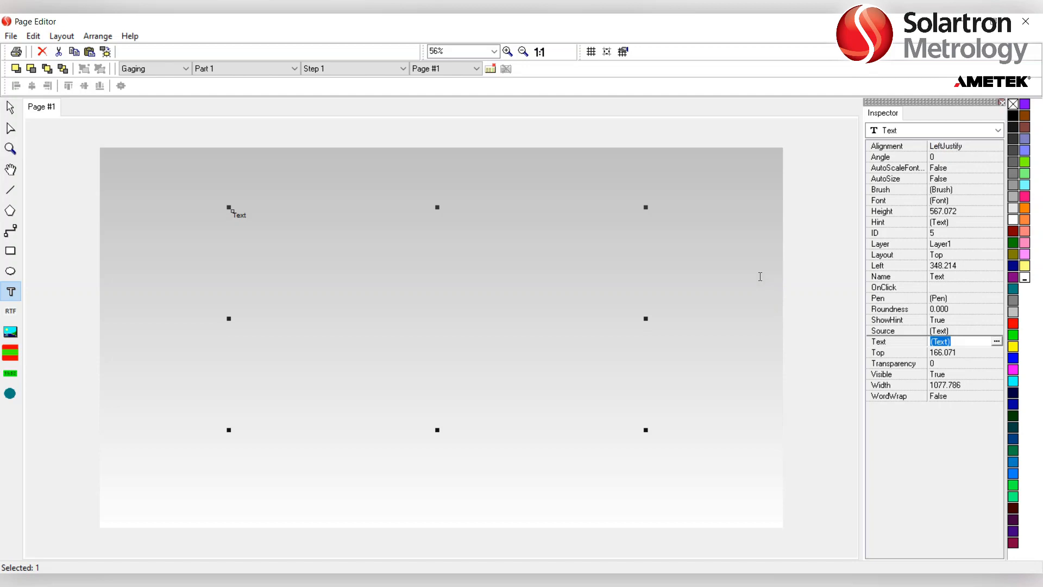
{"action": "left_click", "coordinate": [997, 341]}
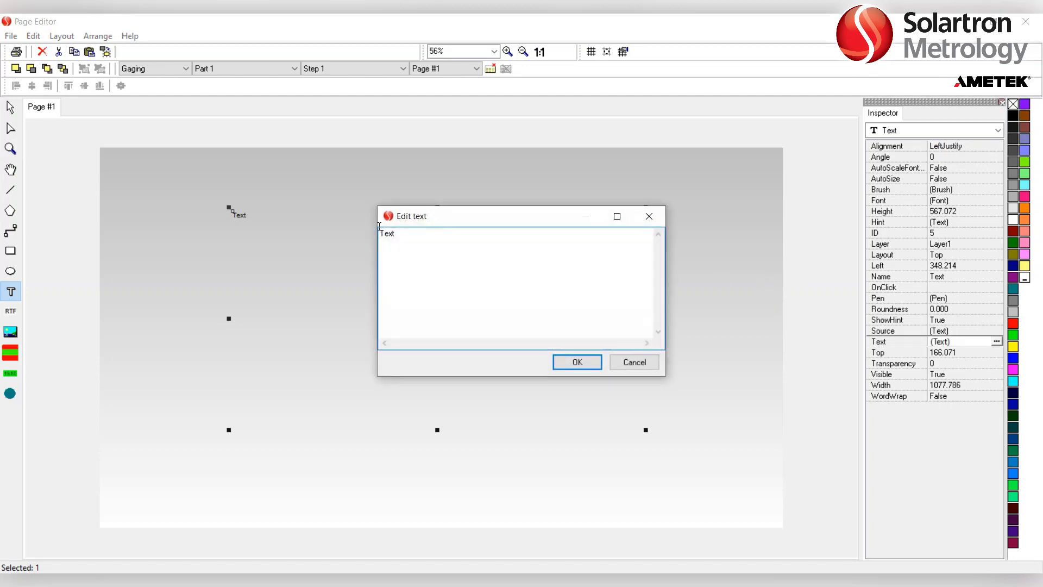
{"action": "key", "text": "ctrl+a"}
{"action": "type", "text": "Plac"}
{"action": "key", "text": "BackSpace"}
{"action": "key", "text": "BackSpace"}
{"action": "key", "text": "BackSpace"}
{"action": "key", "text": "BackSpace"}
{"action": "type", "text": "1.  Place Wi Gauge into Bore"}
{"action": "key", "text": "Return"}
{"action": "key", "text": "Return"}
{"action": "type", "text": "2. Rotate"}
{"action": "type", "text": "60 De"}
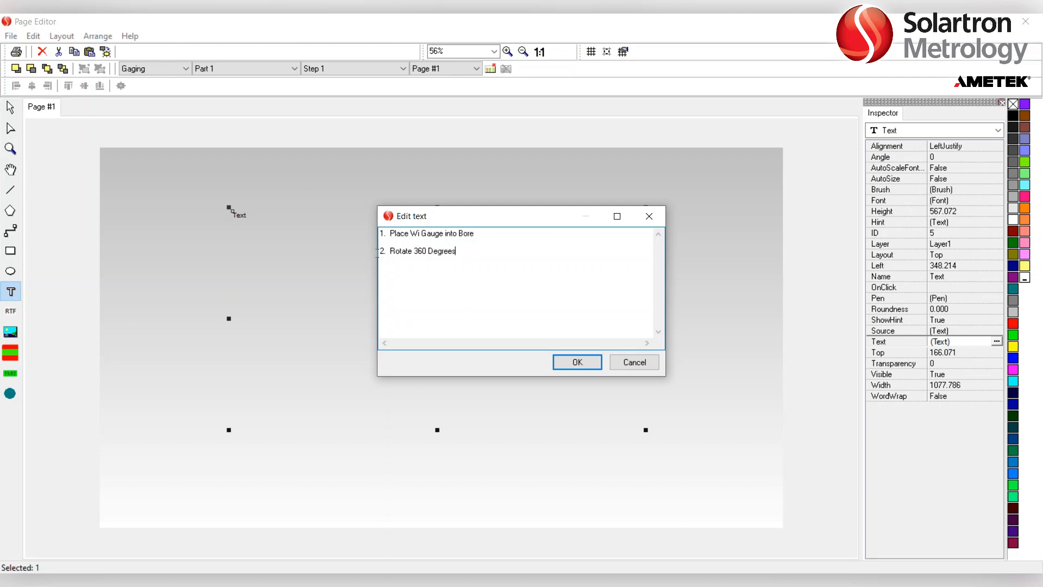
{"action": "key", "text": "Tab"}
{"action": "key", "text": "Return"}
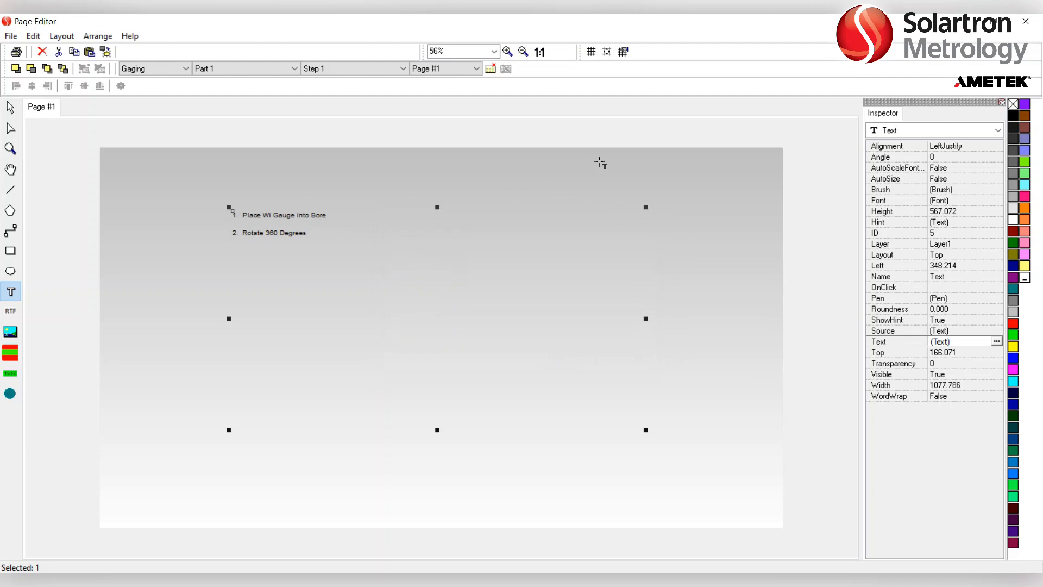
Set the instruction text's font size to 72 and exit the Page Editor.
{"action": "left_click", "coordinate": [963, 200]}
{"action": "left_click", "coordinate": [996, 200]}
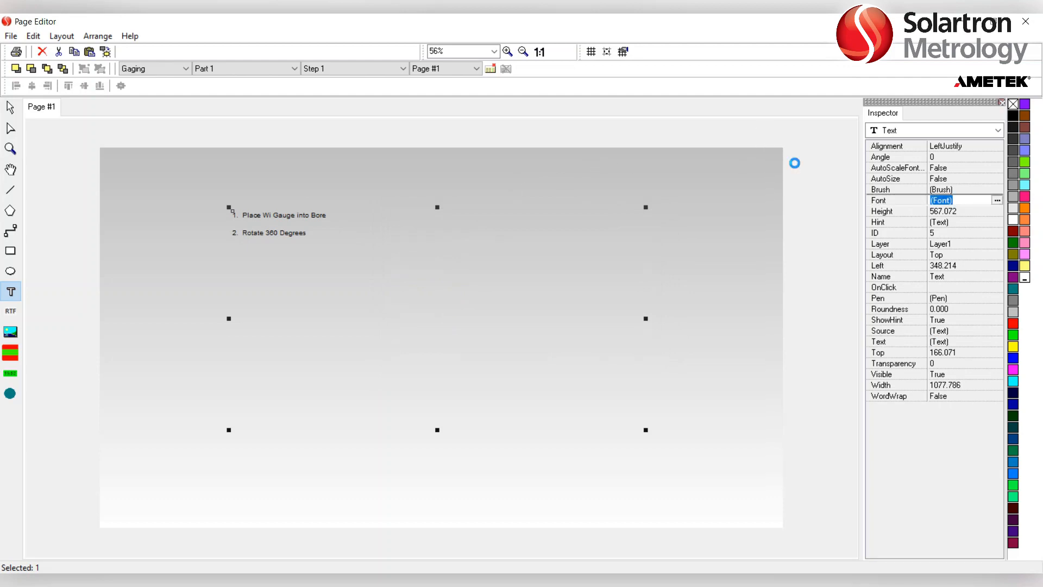
{"action": "scroll", "coordinate": [489, 185], "scroll_direction": "down", "scroll_amount": 2}
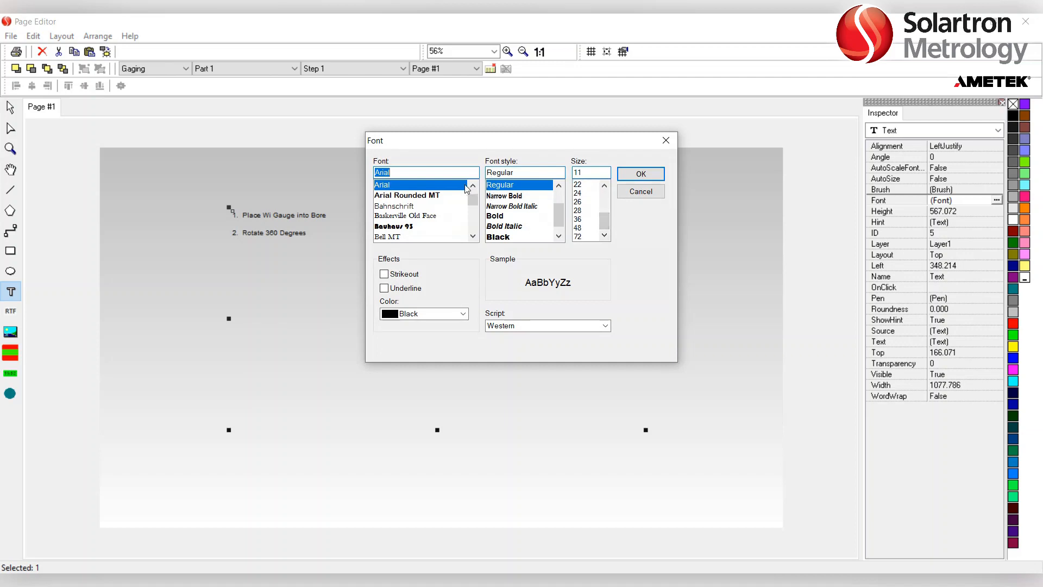
{"action": "left_click", "coordinate": [577, 236]}
{"action": "left_click", "coordinate": [641, 173]}
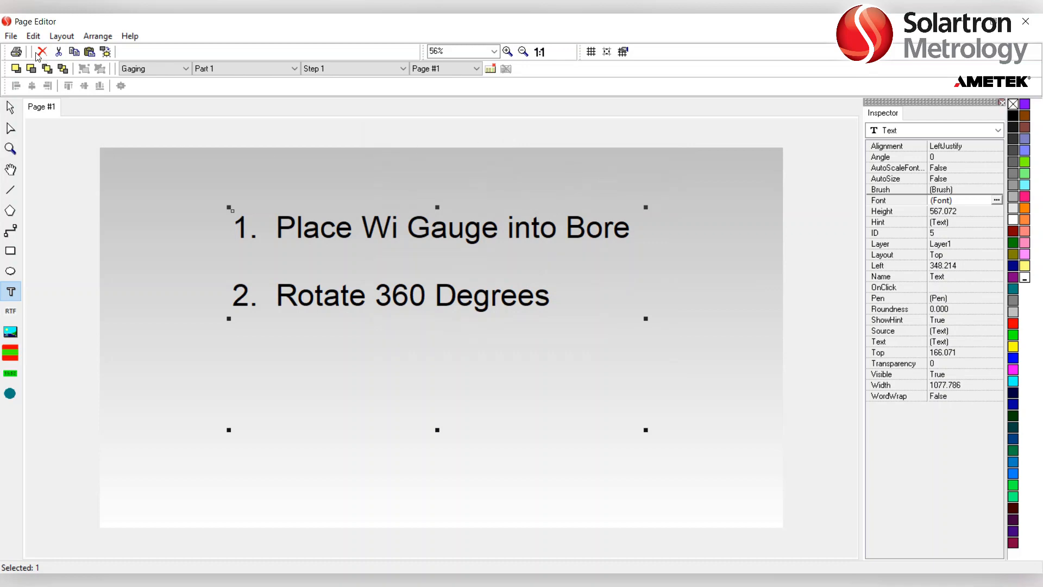
{"action": "left_click", "coordinate": [11, 36]}
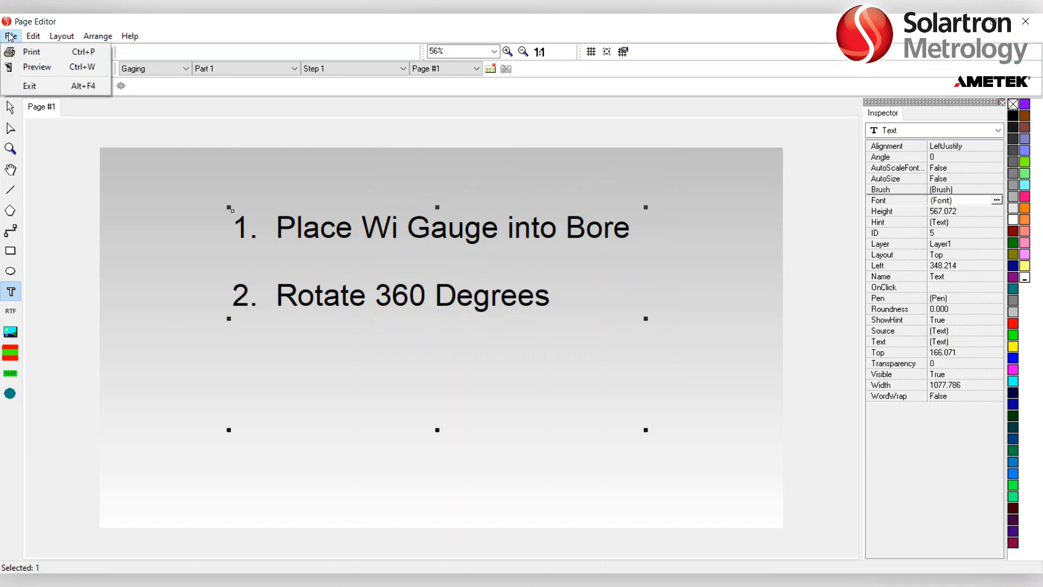
{"action": "left_click", "coordinate": [30, 86]}
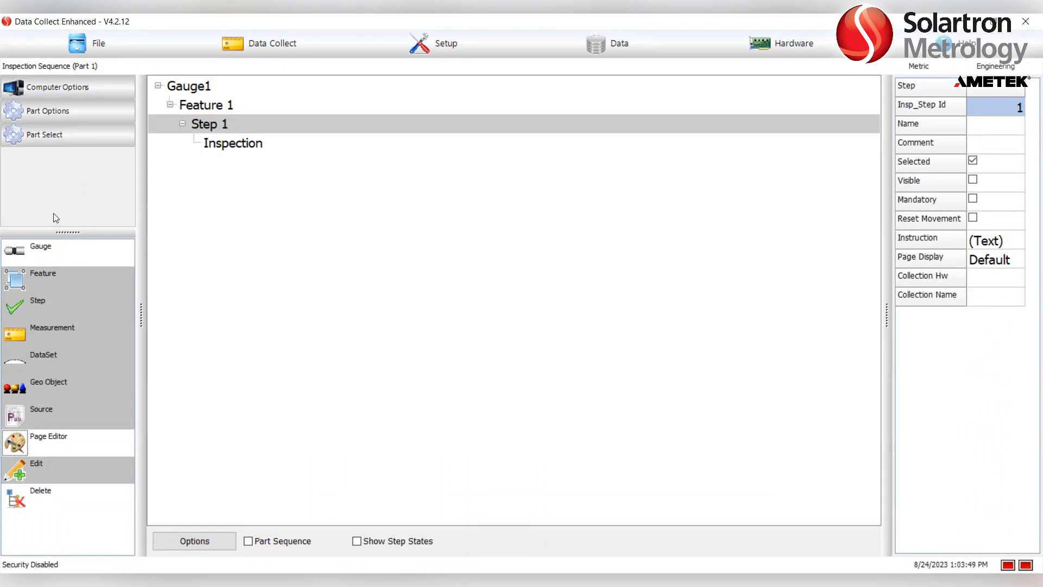
Add a second step to Feature 1 and give its inspection a TIR measurement based on the scaled input Wi Gauge 1.
{"action": "left_click", "coordinate": [38, 97]}
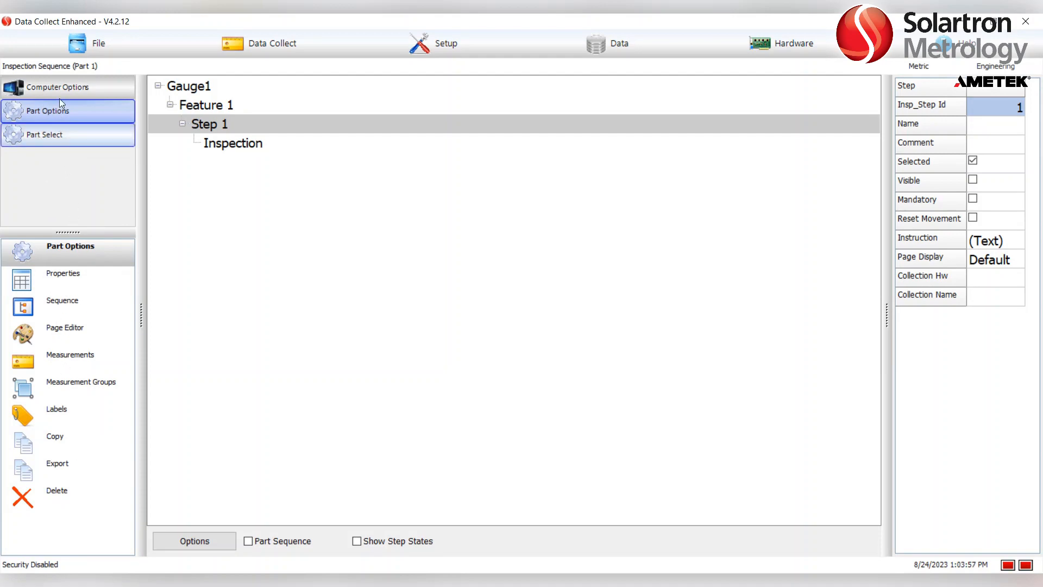
{"action": "left_click", "coordinate": [58, 80]}
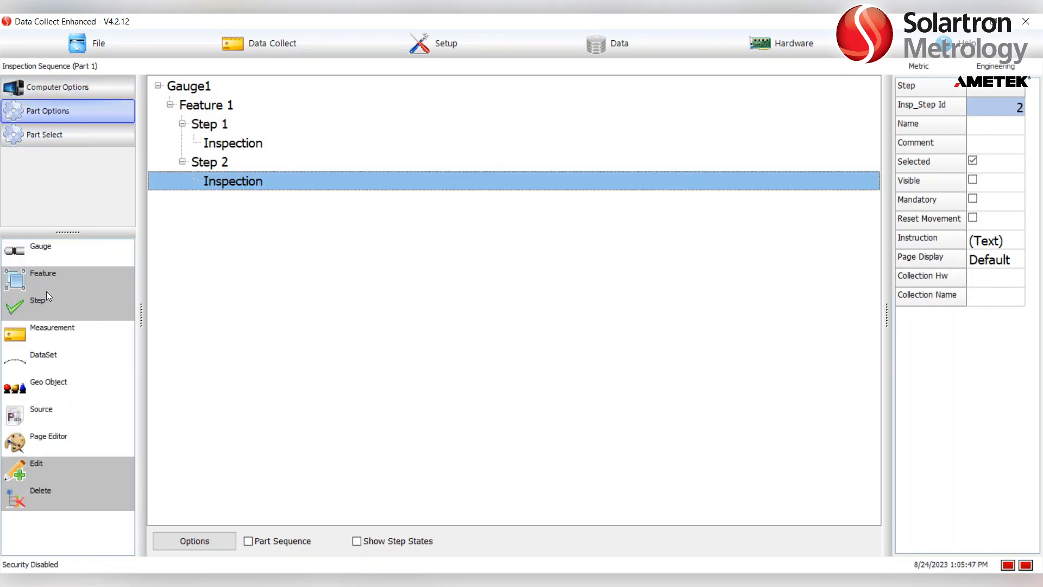
{"action": "left_click", "coordinate": [43, 327]}
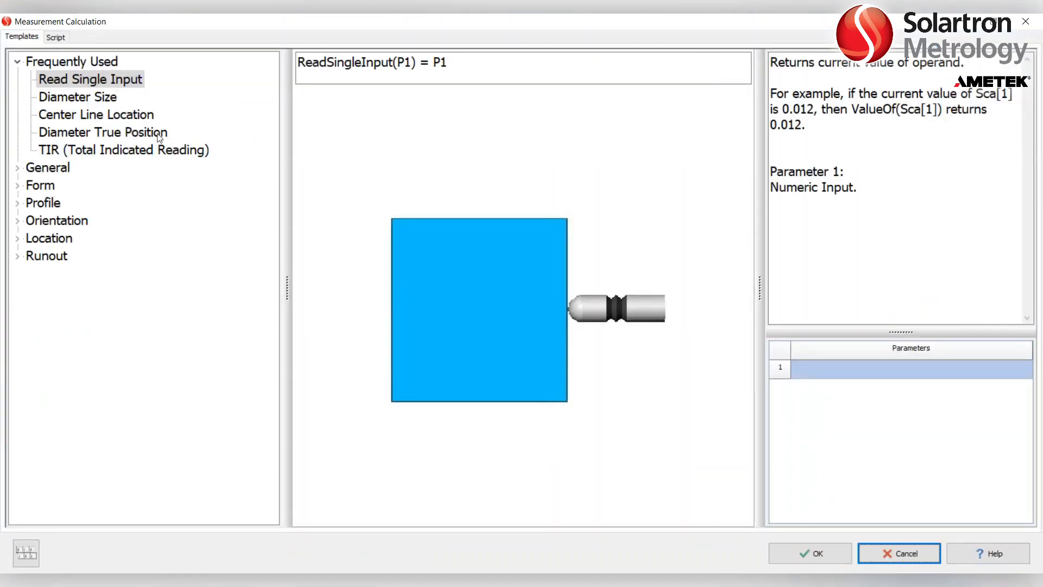
{"action": "left_click", "coordinate": [131, 147]}
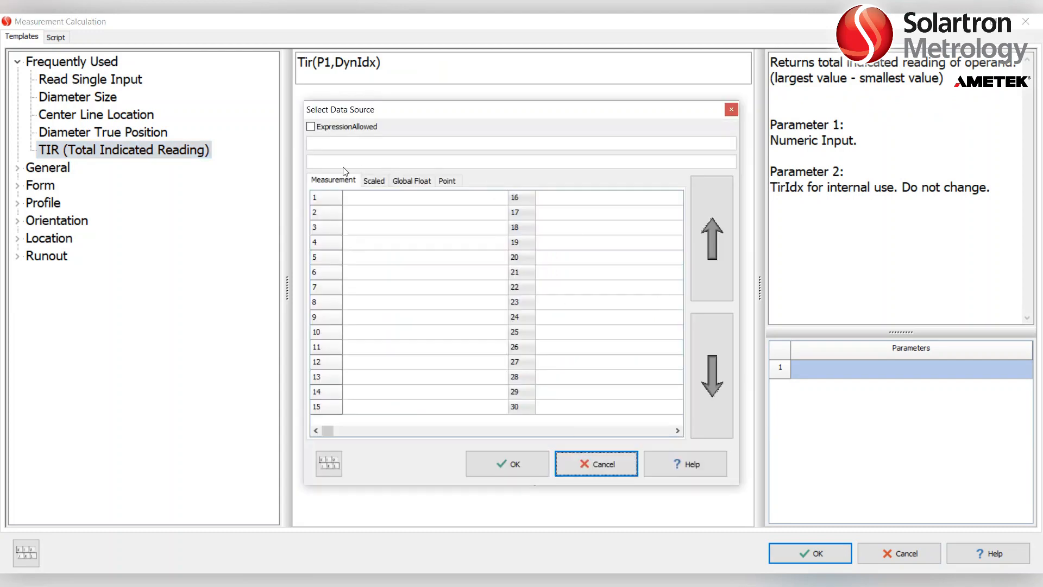
{"action": "left_click", "coordinate": [374, 181]}
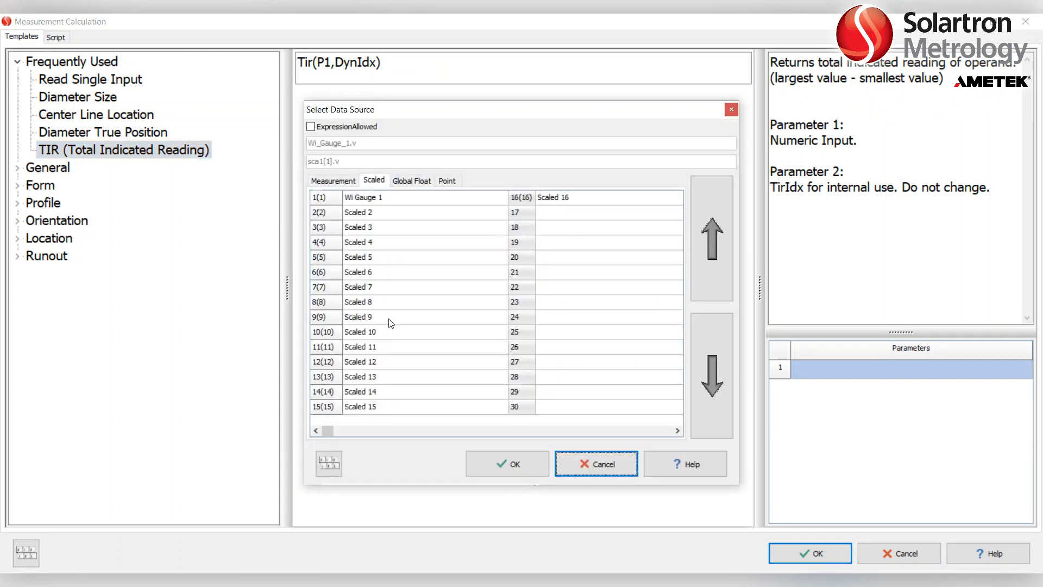
{"action": "left_click", "coordinate": [505, 464]}
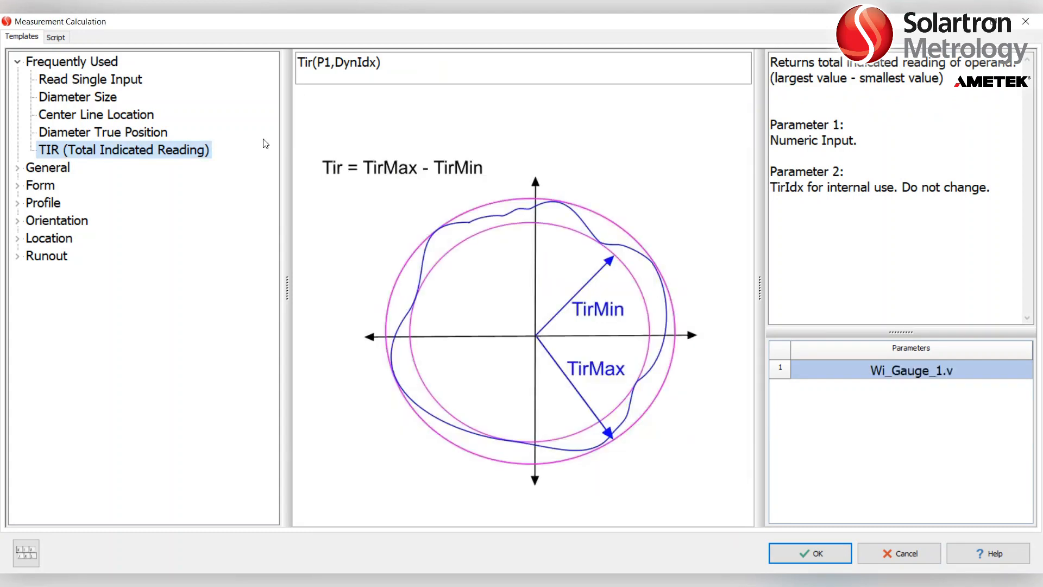
{"action": "left_click", "coordinate": [810, 553]}
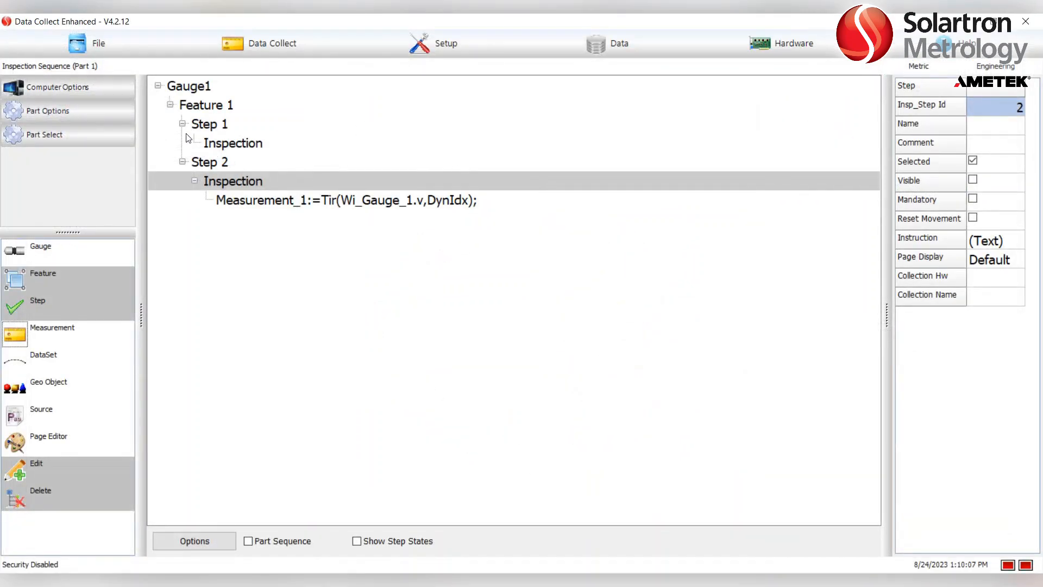
Widen the properties area for the TIR measurement and set its LSL to -0.700, dismissing the notice.
{"action": "left_click", "coordinate": [348, 200]}
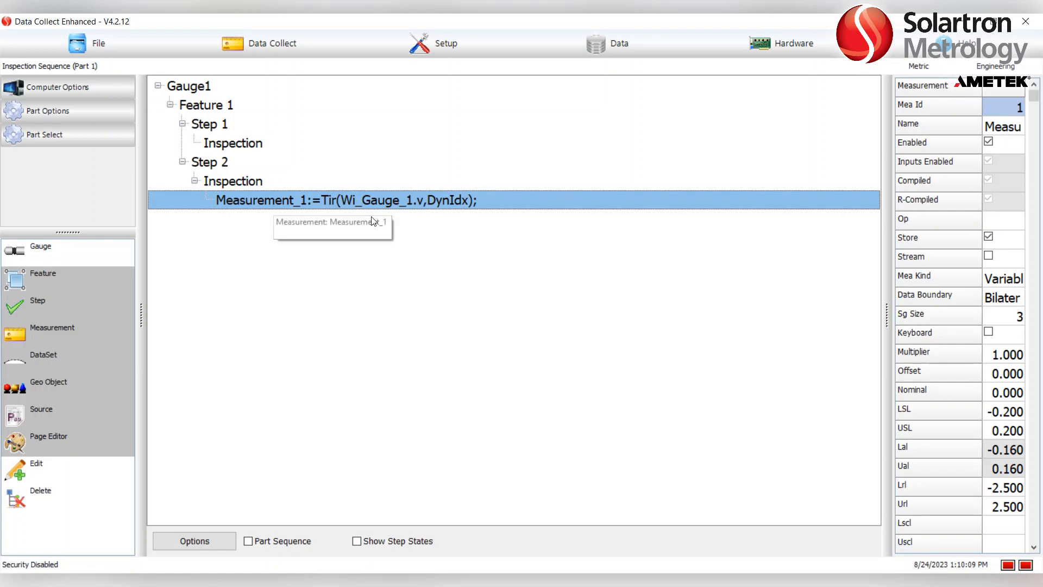
{"action": "left_click_drag", "start_coordinate": [716, 255], "coordinate": [540, 249]}
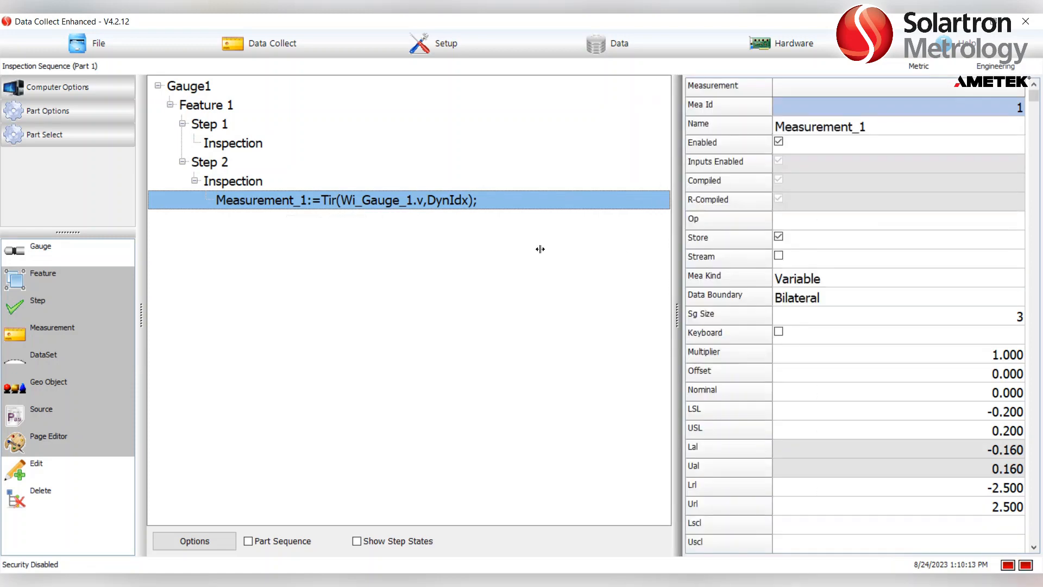
{"action": "left_click", "coordinate": [812, 335]}
{"action": "left_click", "coordinate": [807, 330]}
{"action": "key", "text": "BackSpace"}
{"action": "type", "text": "7"}
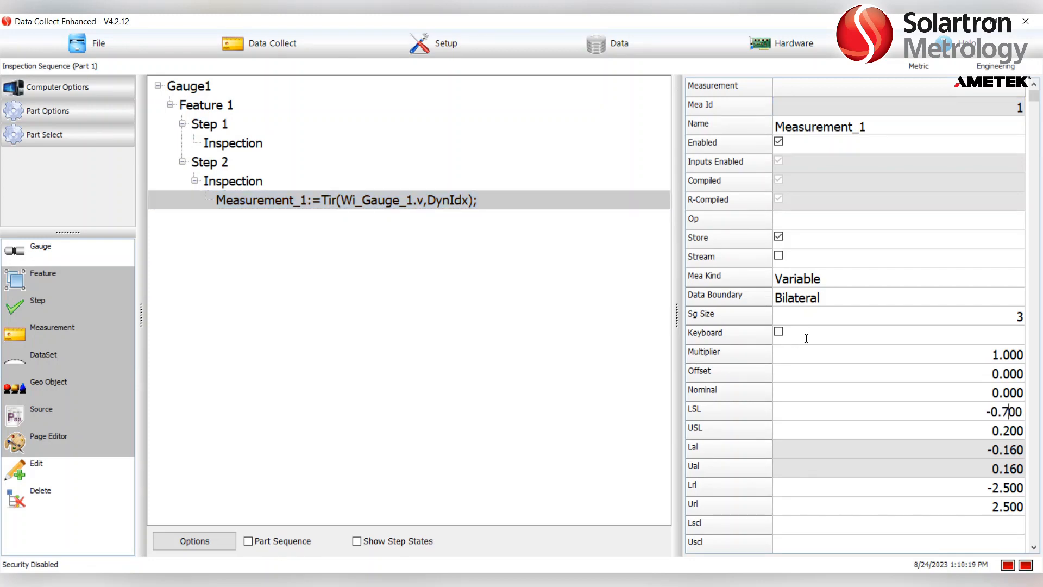
{"action": "left_click", "coordinate": [812, 353]}
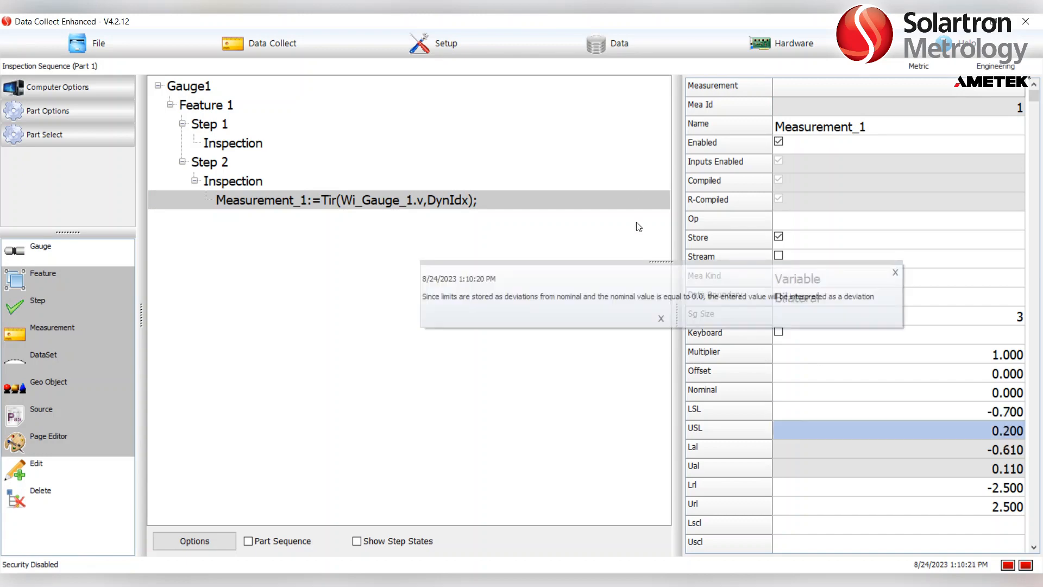
{"action": "left_click", "coordinate": [661, 318]}
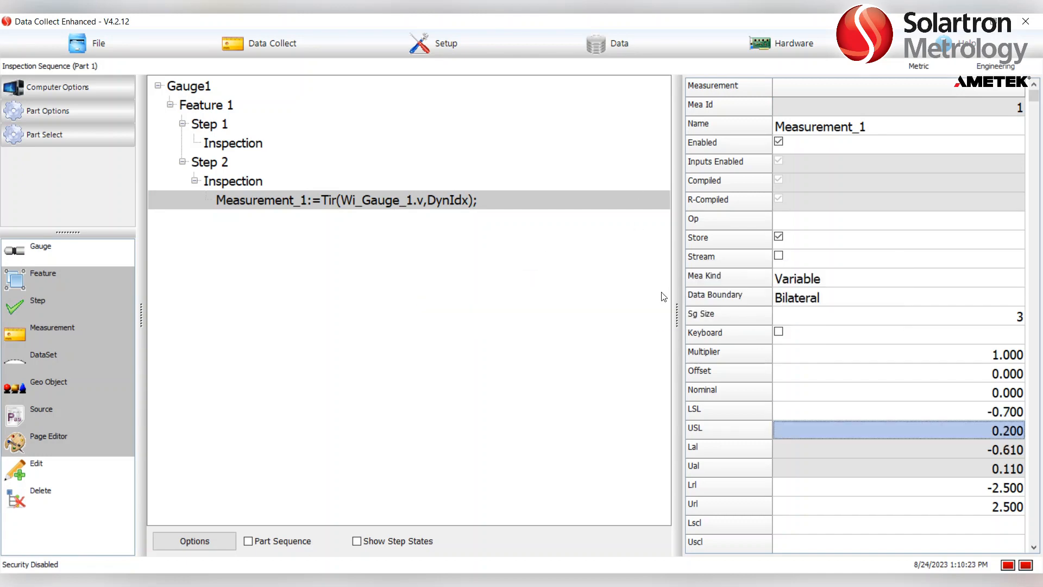
Set the TIR measurement's USL to 0.700.
{"action": "left_click", "coordinate": [800, 351]}
{"action": "key", "text": "Left"}
{"action": "key", "text": "Left"}
{"action": "key", "text": "BackSpace"}
{"action": "type", "text": "7"}
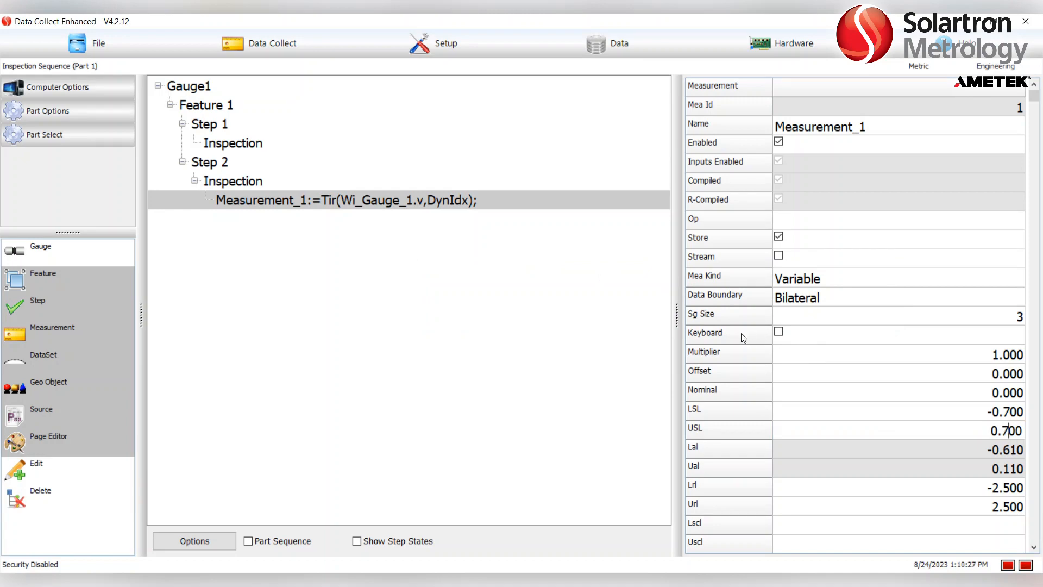
{"action": "key", "text": "Up"}
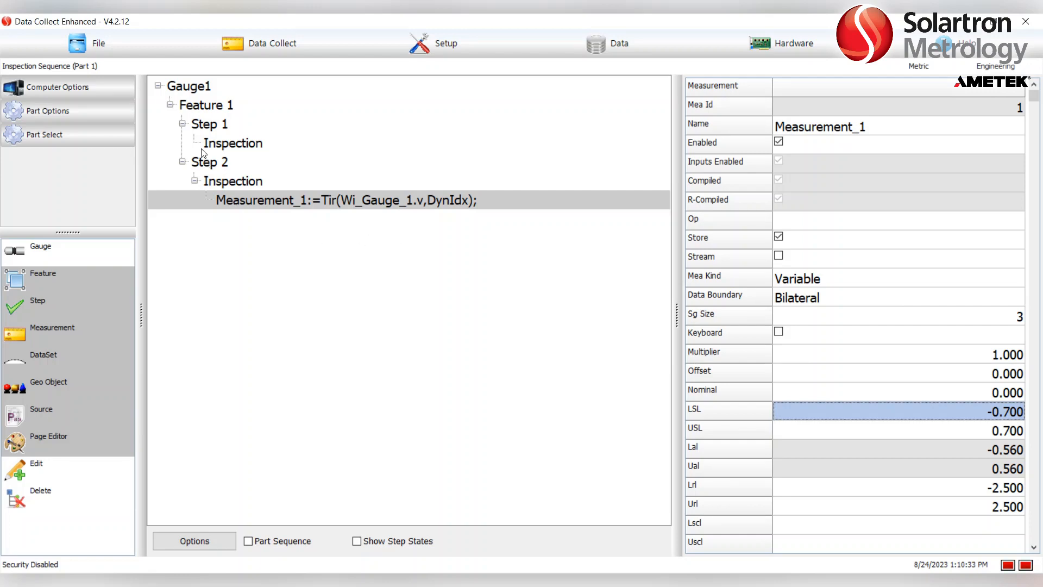
Open Step 2's page in the Page Editor and draw a picture frame about 837 wide and 651 high.
{"action": "left_click", "coordinate": [205, 162]}
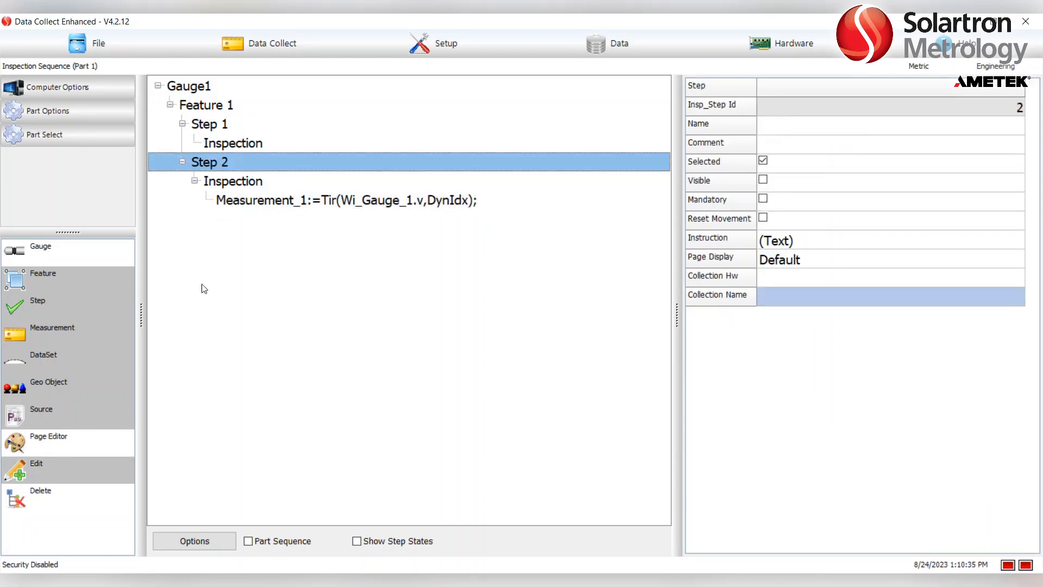
{"action": "left_click", "coordinate": [45, 438]}
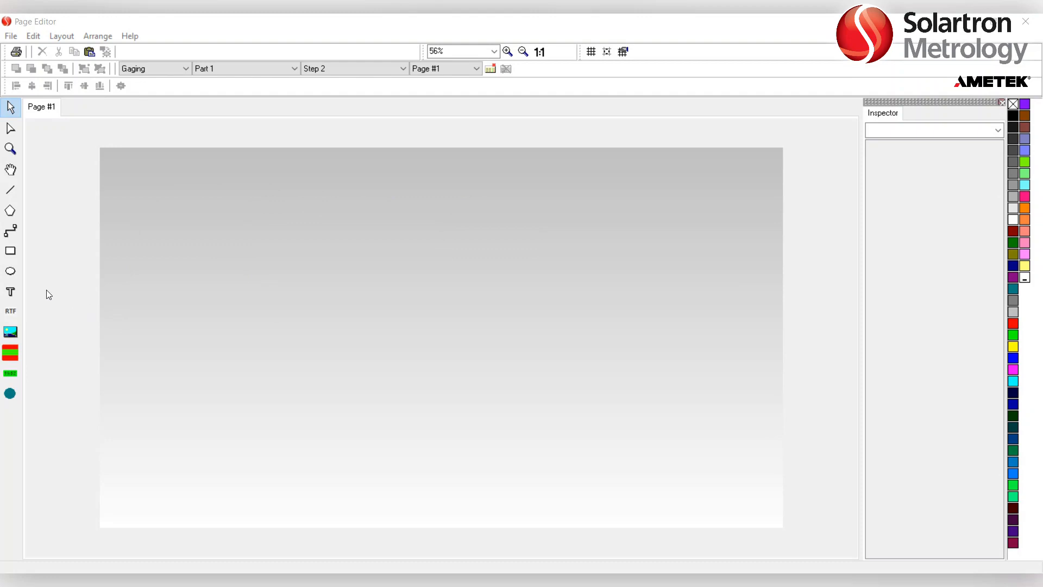
{"action": "left_click", "coordinate": [10, 332]}
{"action": "left_click_drag", "start_coordinate": [240, 226], "coordinate": [450, 384]}
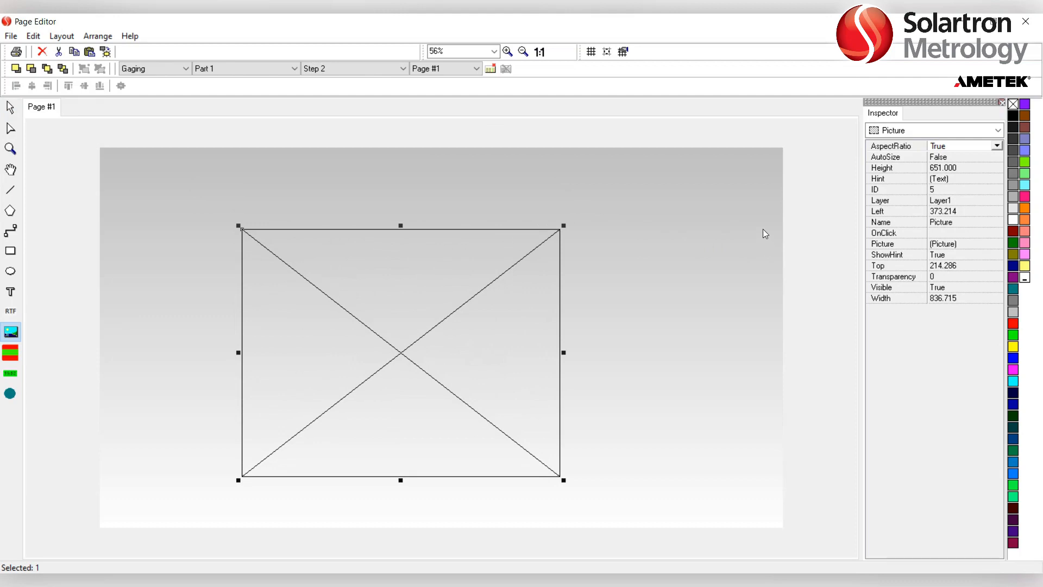
Load the Bore measurement image from the LHC folder into the picture frame on Step 2's page.
{"action": "left_click", "coordinate": [954, 244]}
{"action": "left_click", "coordinate": [996, 244]}
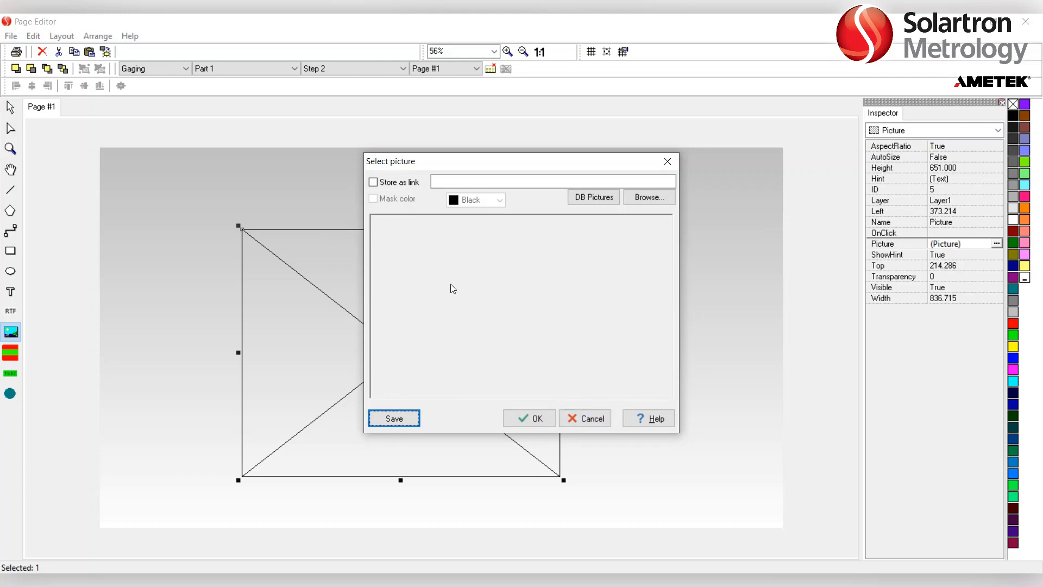
{"action": "left_click", "coordinate": [649, 196]}
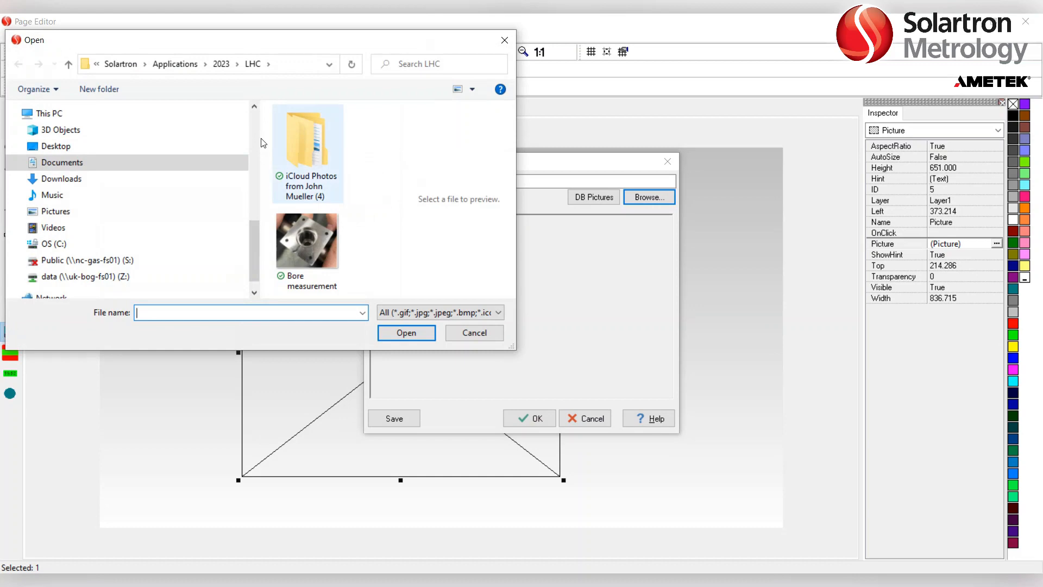
{"action": "left_click", "coordinate": [307, 242]}
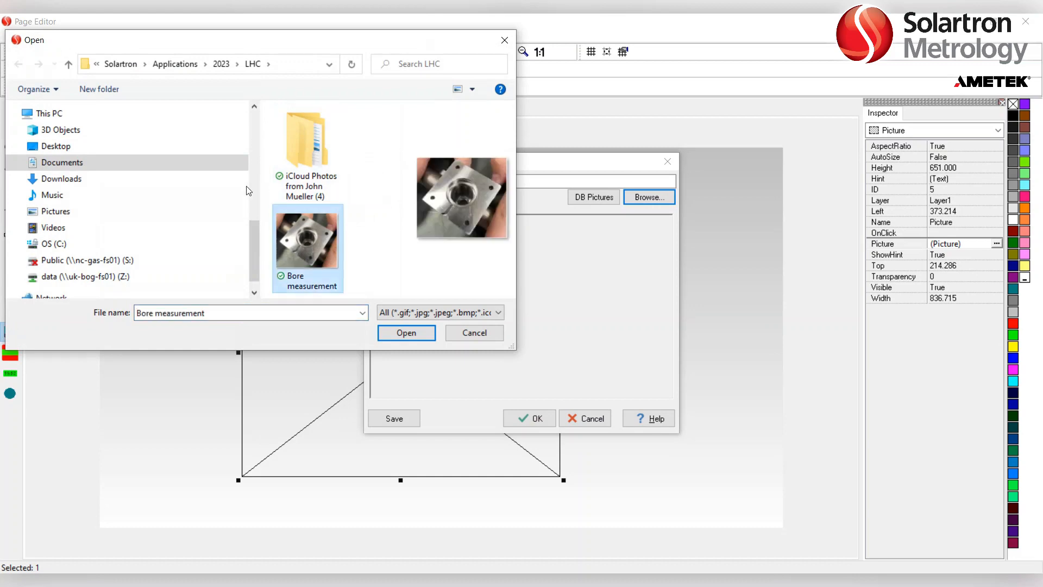
{"action": "double_click", "coordinate": [340, 269]}
{"action": "key", "text": "Return"}
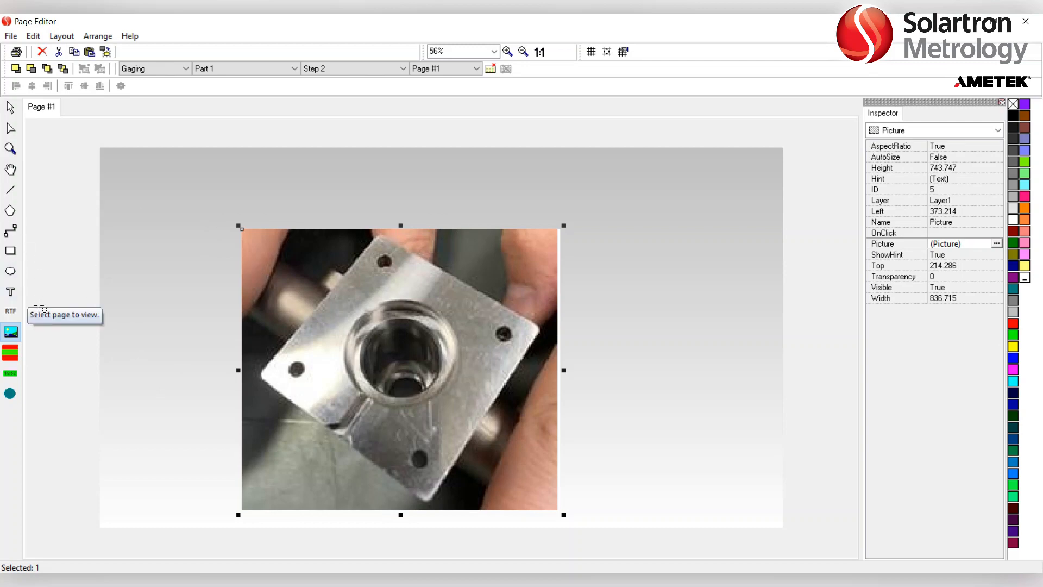
Add a vertical column for Measurement_1 beside the bore picture, at about Left 213 and Top 182, and exit the Page Editor.
{"action": "left_click", "coordinate": [10, 291]}
{"action": "left_click", "coordinate": [101, 192]}
{"action": "left_click", "coordinate": [223, 451]}
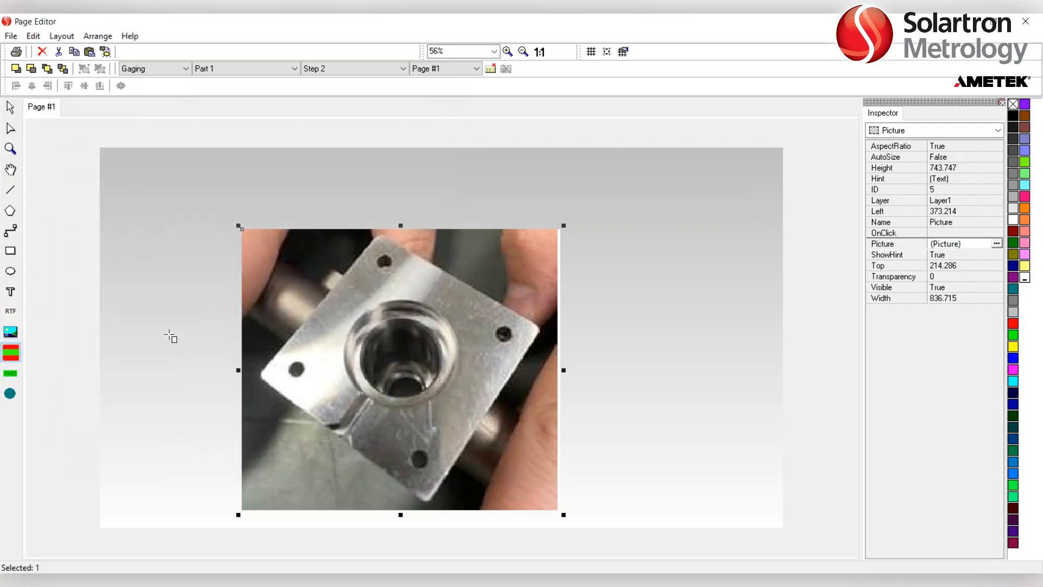
{"action": "left_click", "coordinate": [119, 173]}
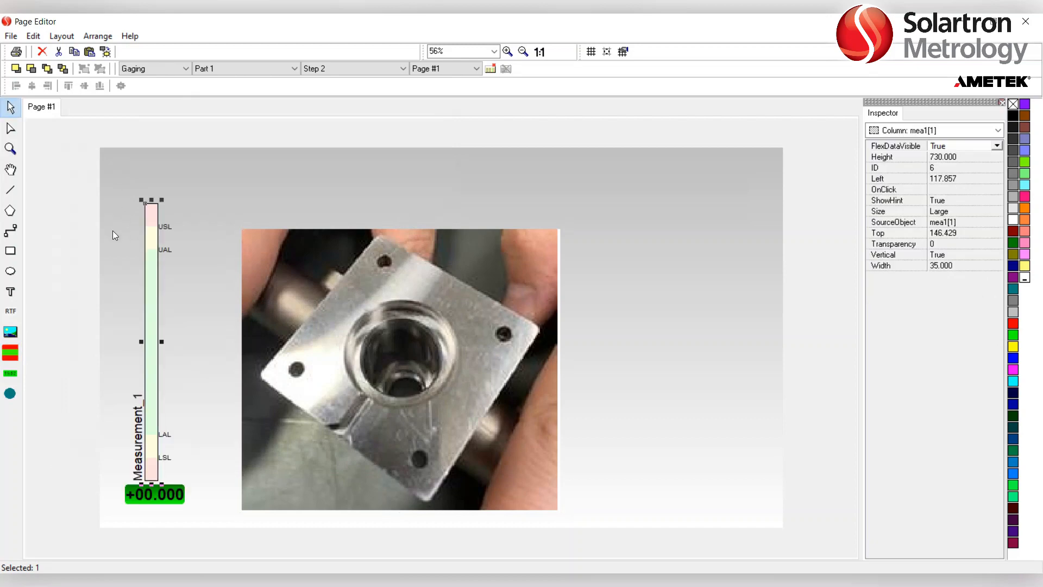
{"action": "left_click_drag", "start_coordinate": [119, 235], "coordinate": [148, 245]}
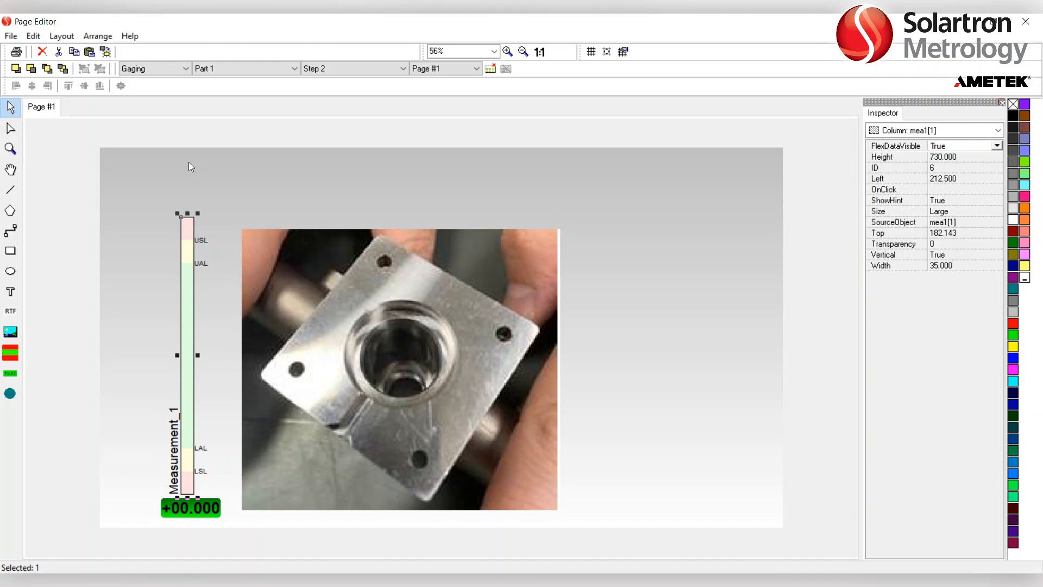
{"action": "left_click", "coordinate": [6, 34]}
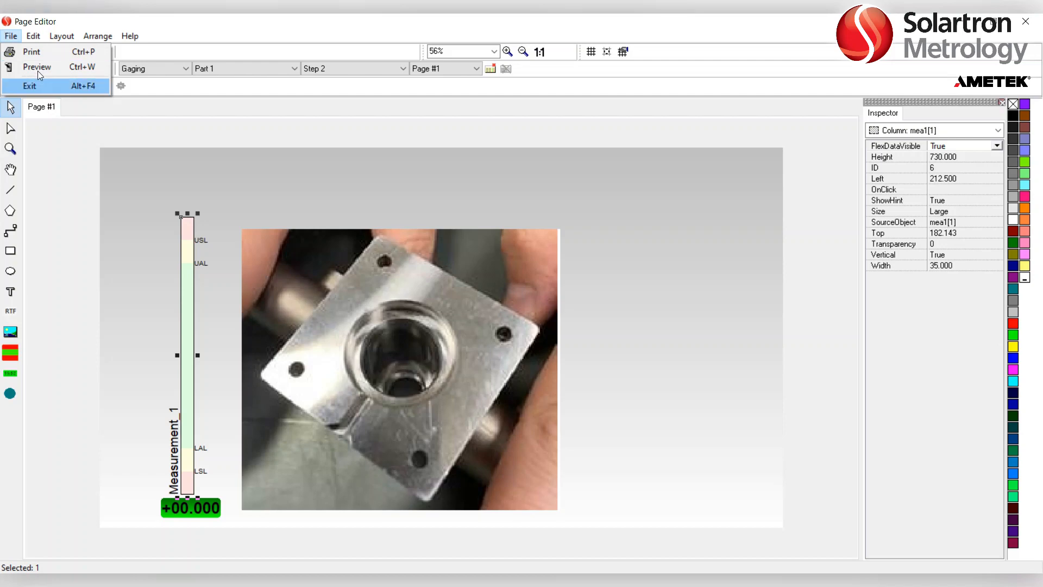
{"action": "key", "text": "Return"}
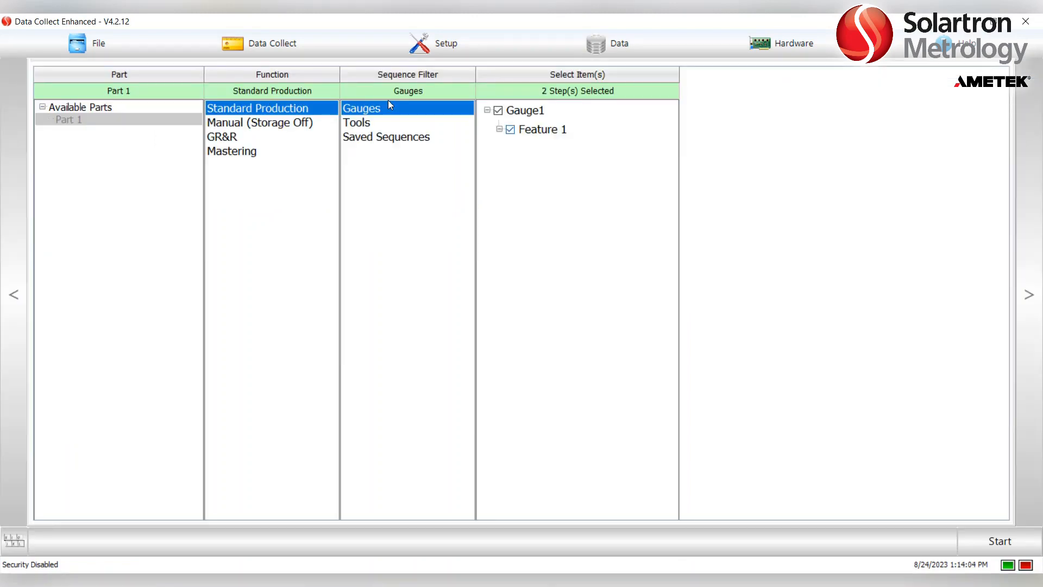
Start Standard Production data collection for Part 1 with Gauge1 and Feature 1 selected.
{"action": "left_click", "coordinate": [227, 34]}
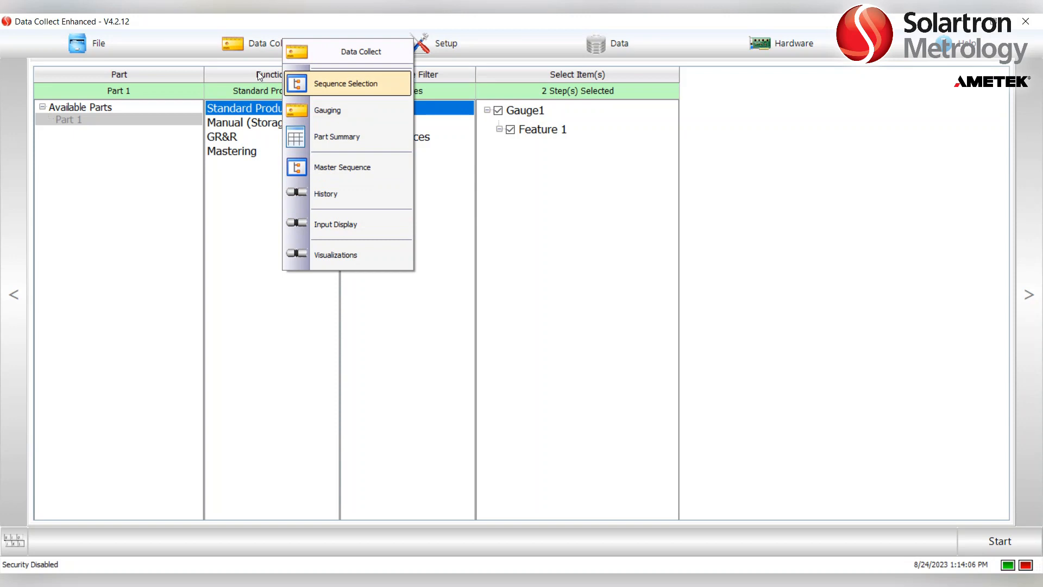
{"action": "left_click", "coordinate": [495, 263]}
{"action": "left_click", "coordinate": [1000, 541]}
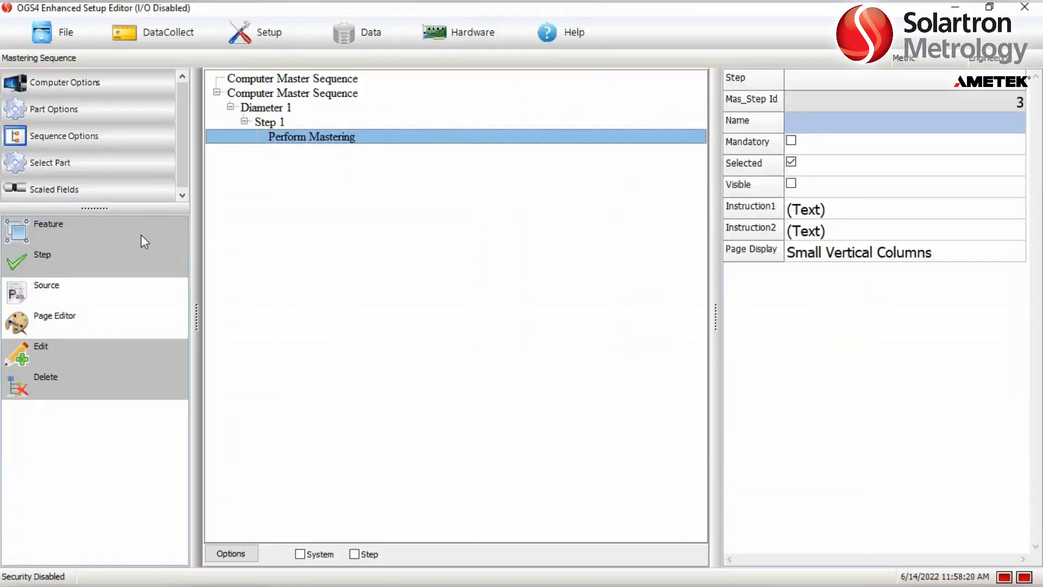
Show the scaled fields for the mastering sequence and expand the Mean Scaled Fields group.
{"action": "left_click", "coordinate": [84, 199]}
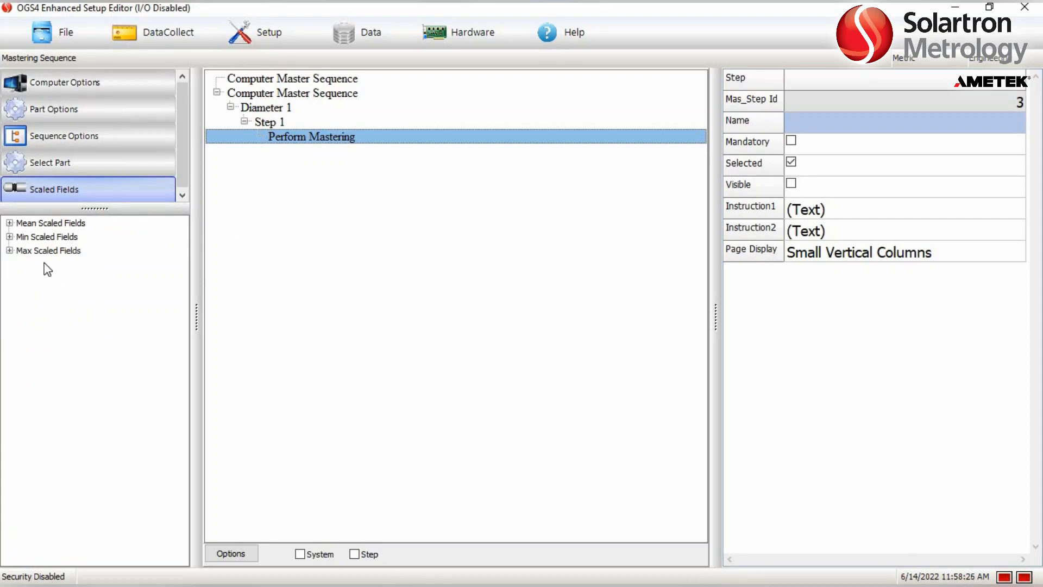
{"action": "left_click", "coordinate": [9, 223]}
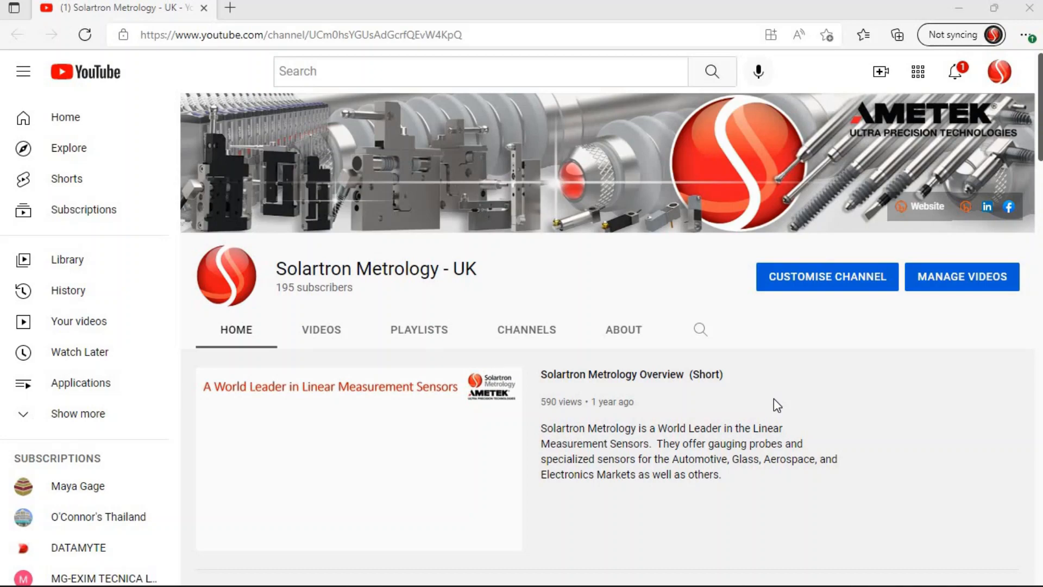
Browse the Solartron Metrology - UK YouTube channel for the Orbit Network and Orbit GCS training videos.
{"action": "scroll", "coordinate": [774, 400], "scroll_direction": "down", "scroll_amount": 7}
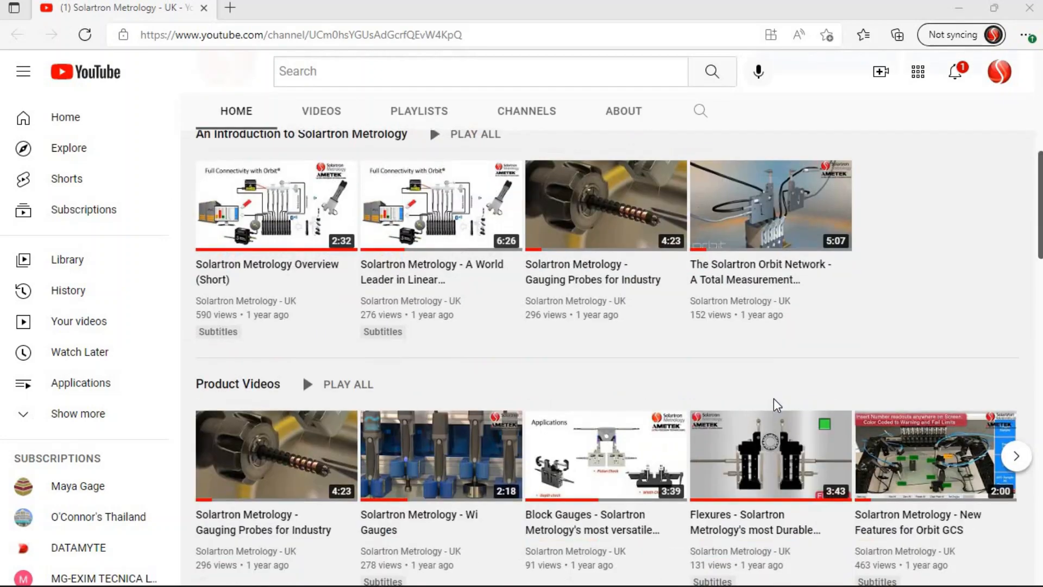
{"action": "scroll", "coordinate": [773, 398], "scroll_direction": "down", "scroll_amount": 15}
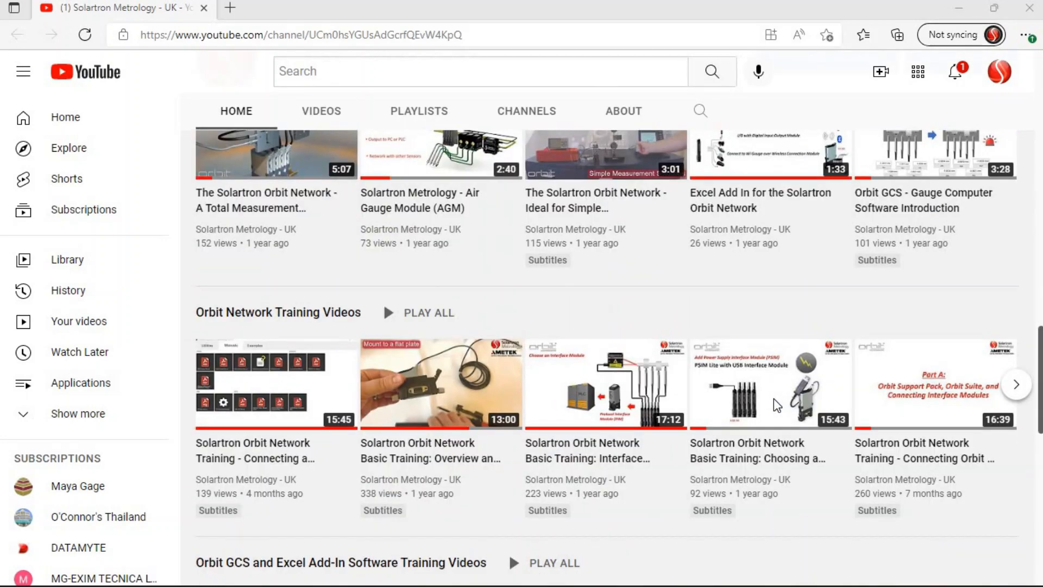
{"action": "scroll", "coordinate": [774, 399], "scroll_direction": "down", "scroll_amount": 3}
{"action": "scroll", "coordinate": [509, 386], "scroll_direction": "down", "scroll_amount": 2}
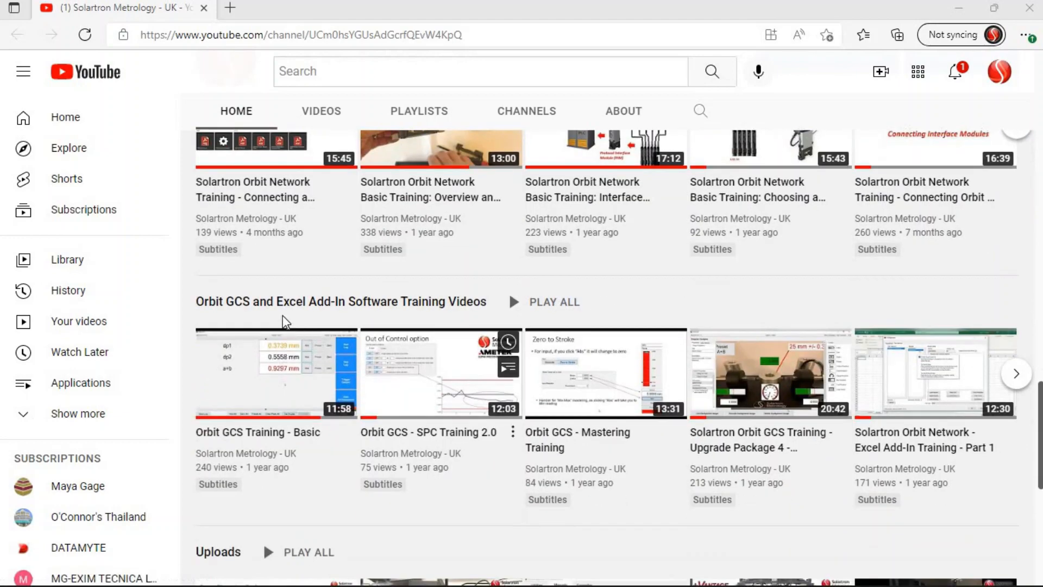
{"action": "scroll", "coordinate": [286, 320], "scroll_direction": "up", "scroll_amount": 3}
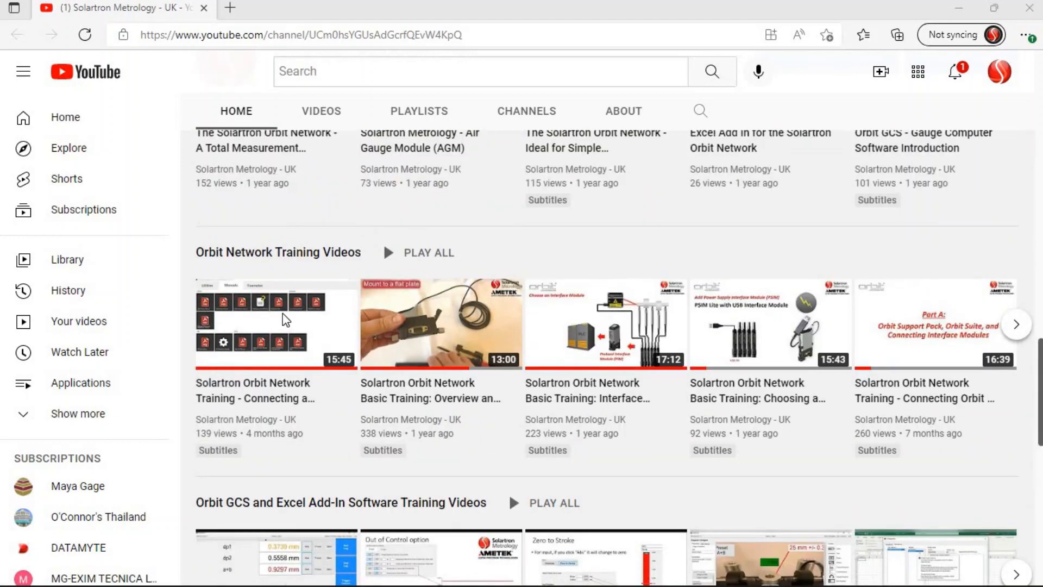
{"action": "scroll", "coordinate": [286, 320], "scroll_direction": "up", "scroll_amount": 2}
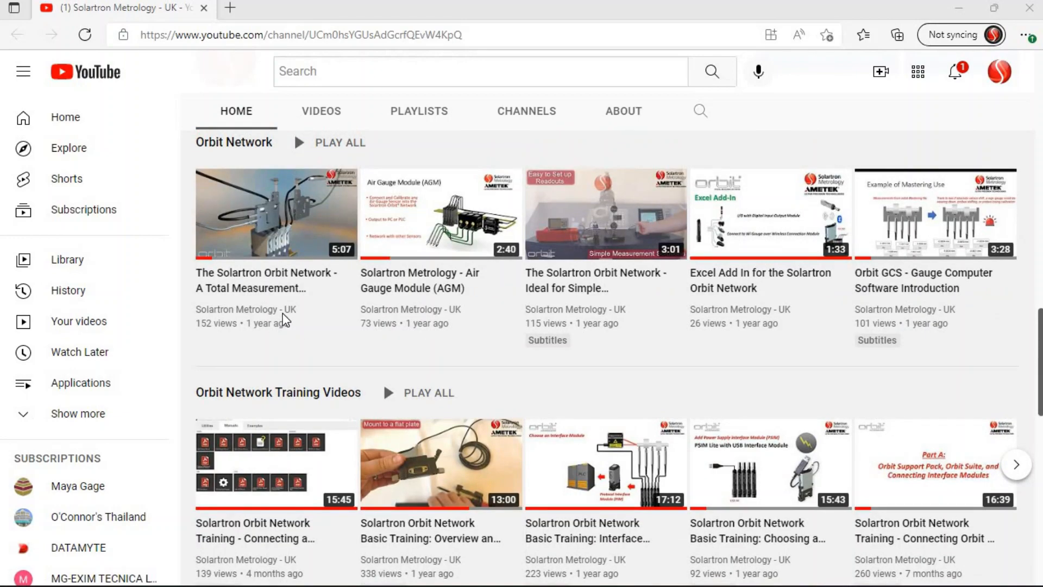